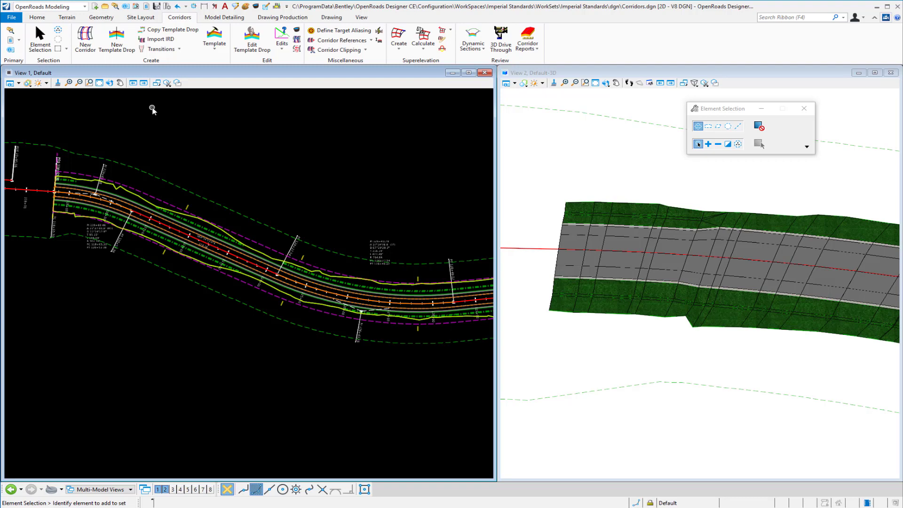
# Create a new XS Earthwork and Sheeting.dgn file, replacing the existing one.
pyautogui.click(96, 6)
pyautogui.doubleClick(442, 171)
pyautogui.click(413, 229)
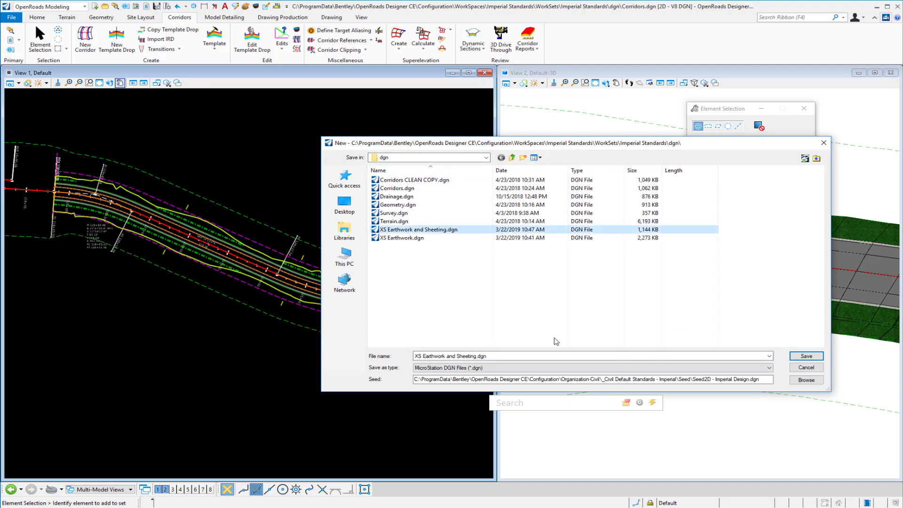
pyautogui.click(805, 357)
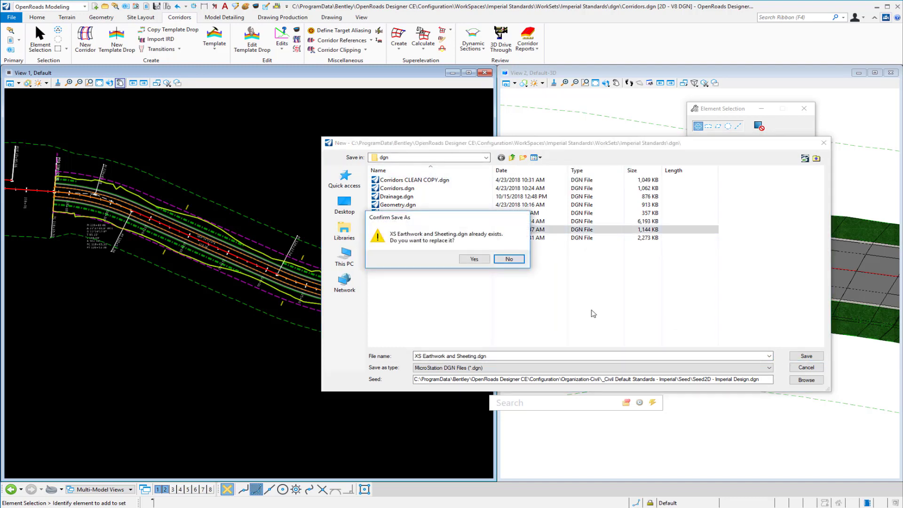
# Attach Corridors.dgn as a Coincident - World reference with nesting depth 3.
pyautogui.click(474, 260)
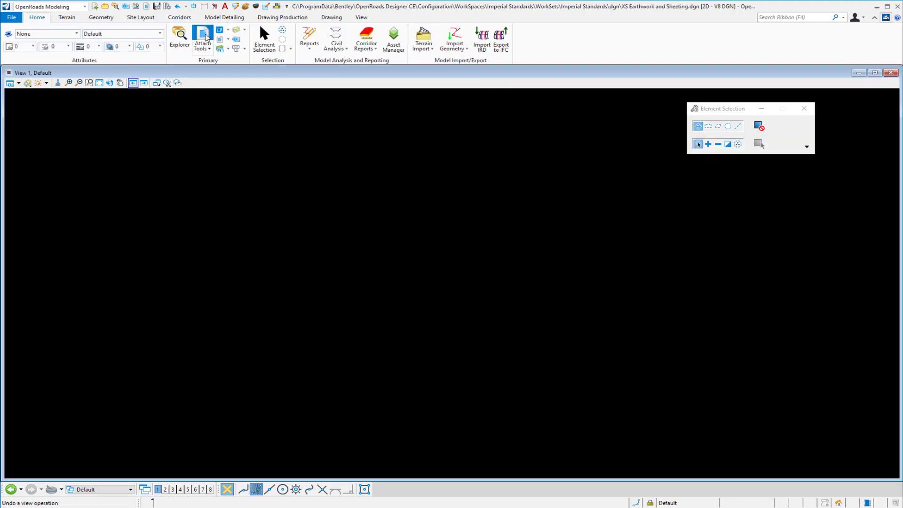
pyautogui.click(206, 37)
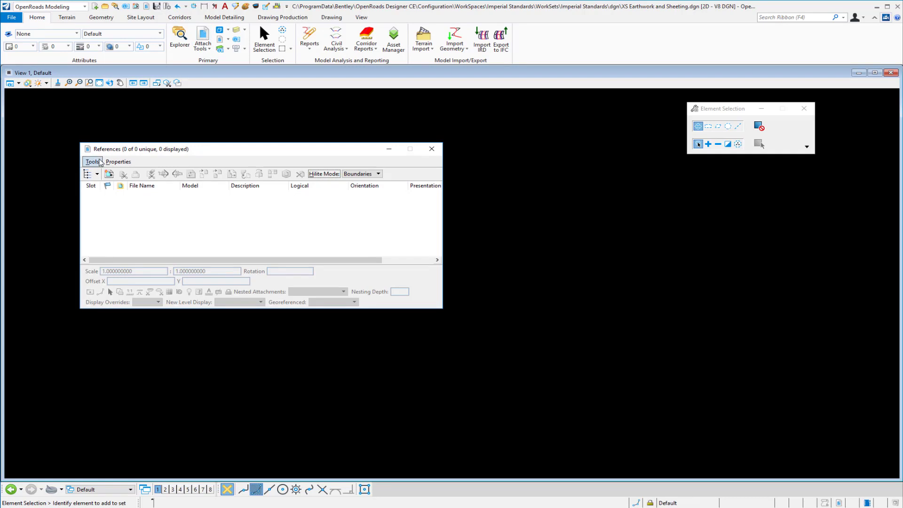
pyautogui.click(98, 163)
pyautogui.click(100, 172)
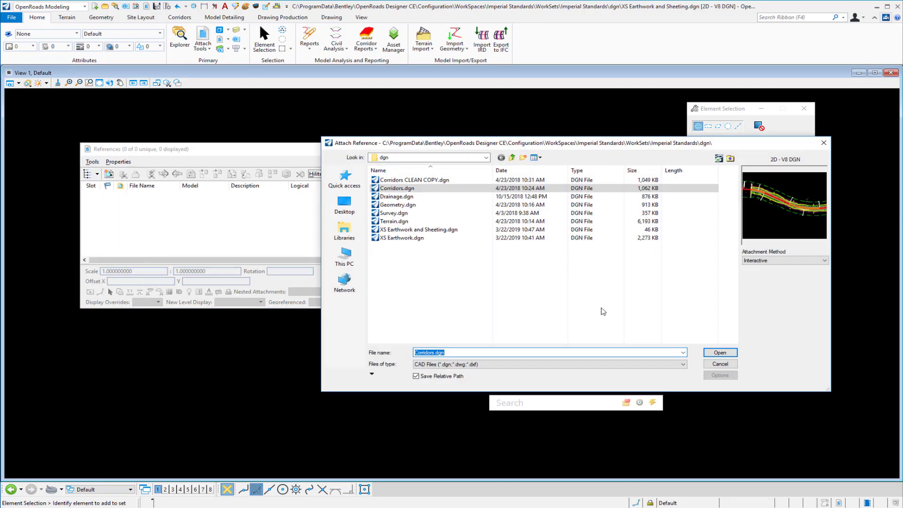
pyautogui.click(720, 353)
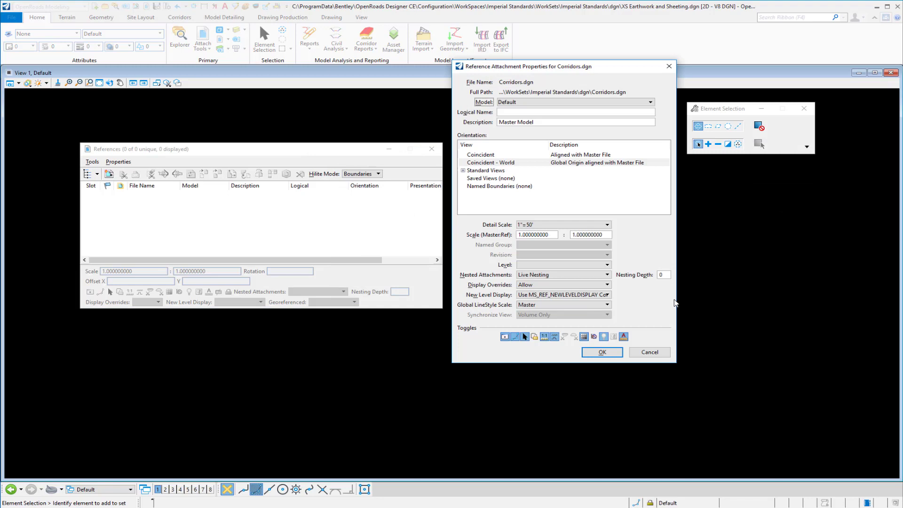
pyautogui.click(668, 275)
pyautogui.press('Return')
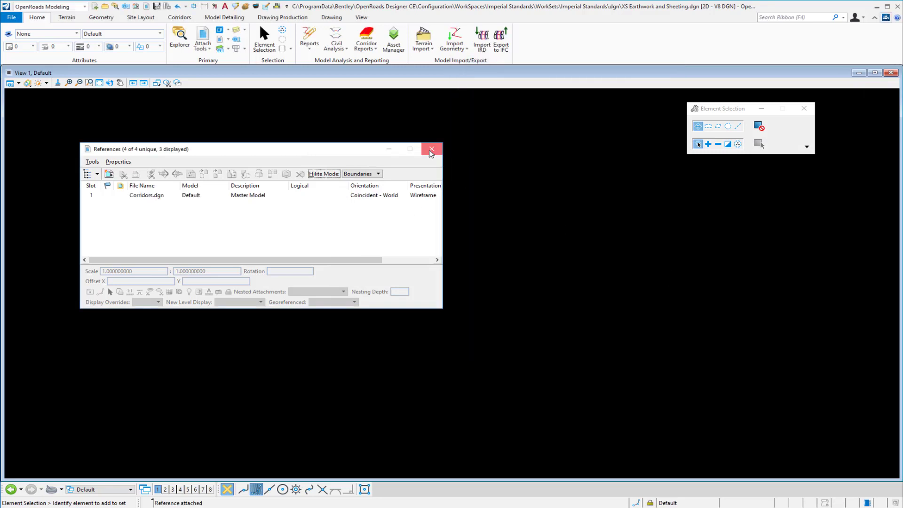
# Fit the corridor in the view and make the OG terrain the active terrain model.
pyautogui.click(431, 150)
pyautogui.click(99, 84)
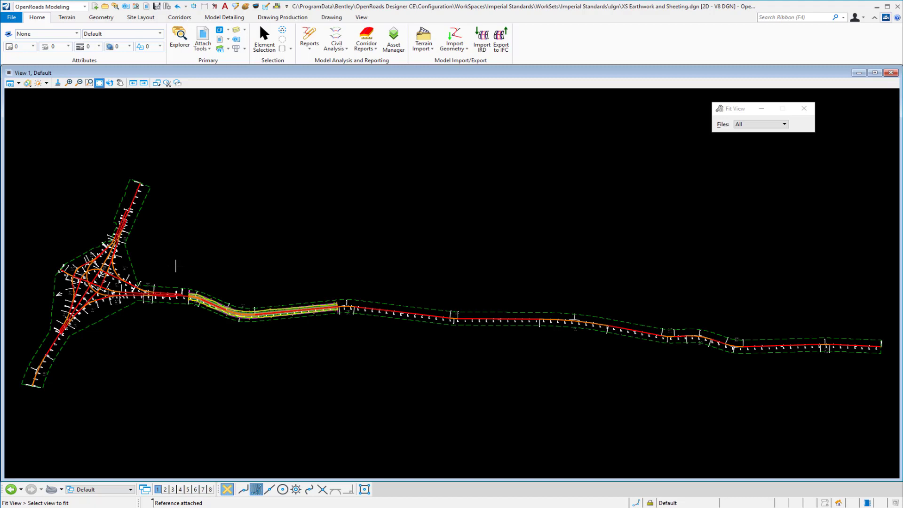
pyautogui.scroll(6, 202, 315)
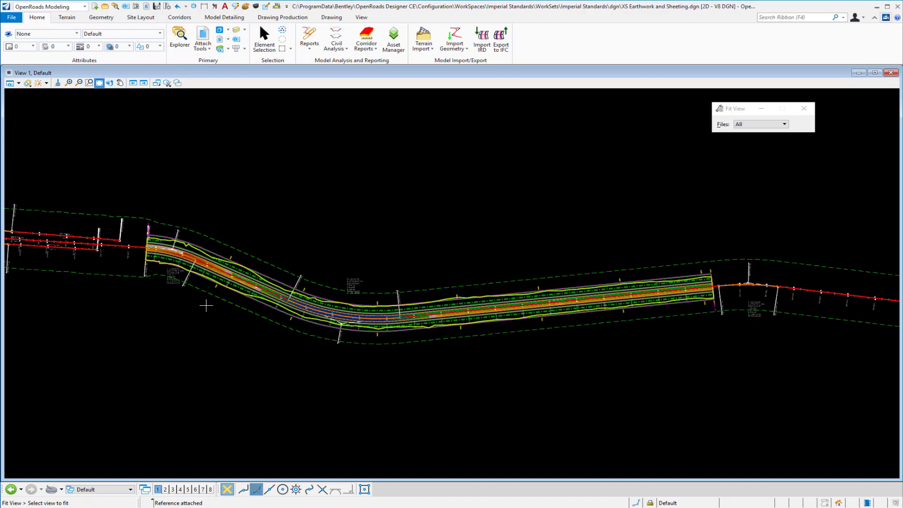
pyautogui.scroll(2, 206, 306)
pyautogui.press('Escape')
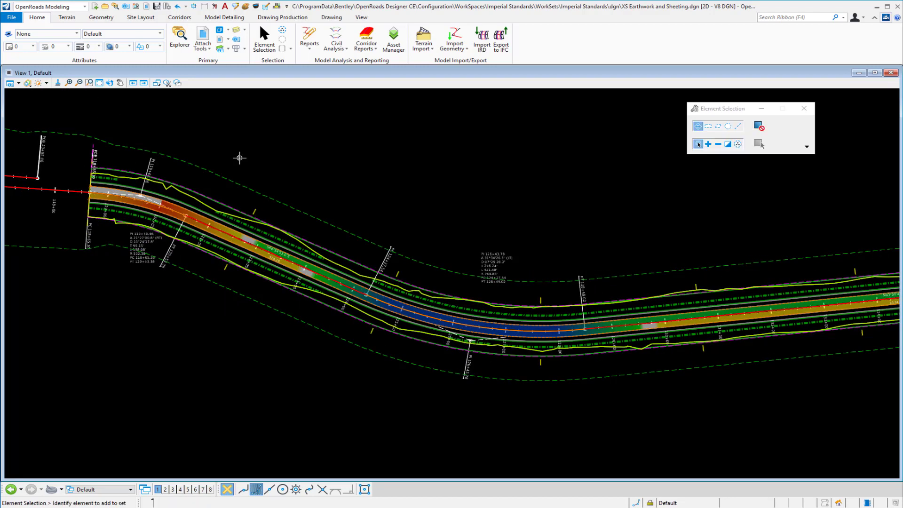
pyautogui.click(235, 181)
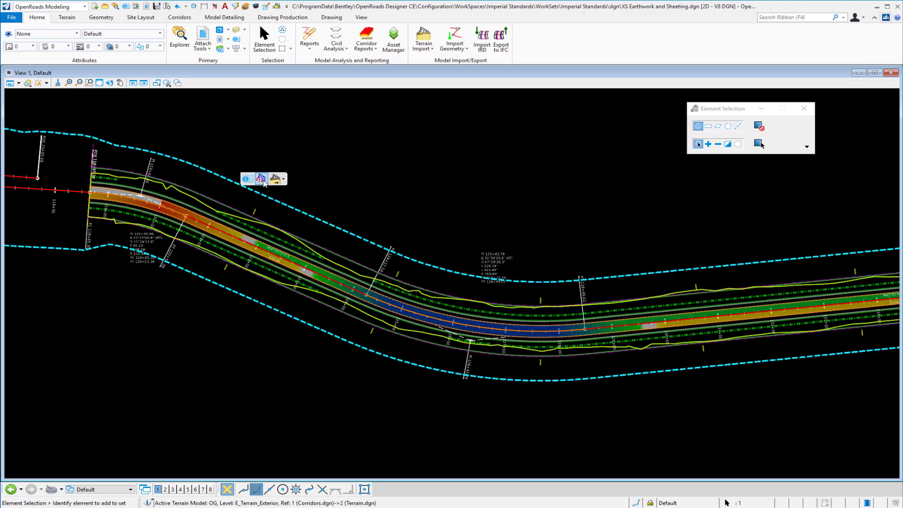
pyautogui.click(261, 180)
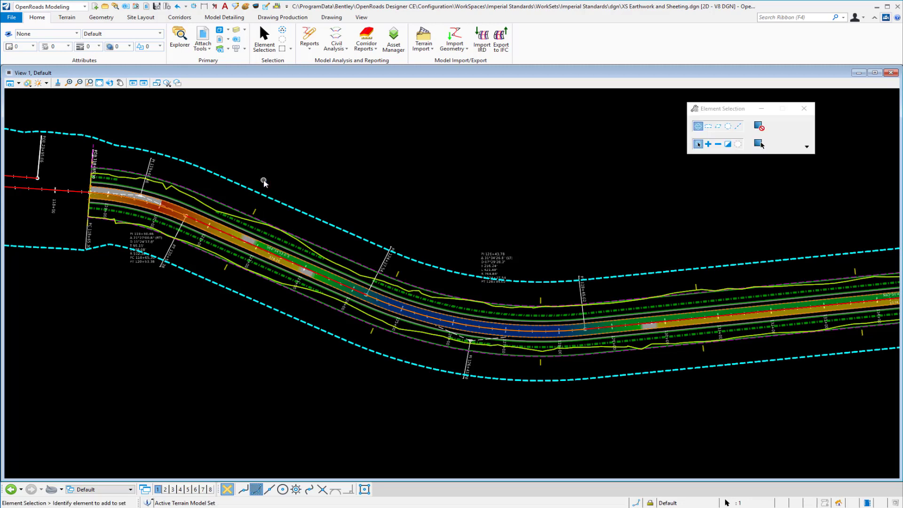
# Switch to the 2 Views Plan/3D layout and save the settings.
pyautogui.rightClick(252, 166)
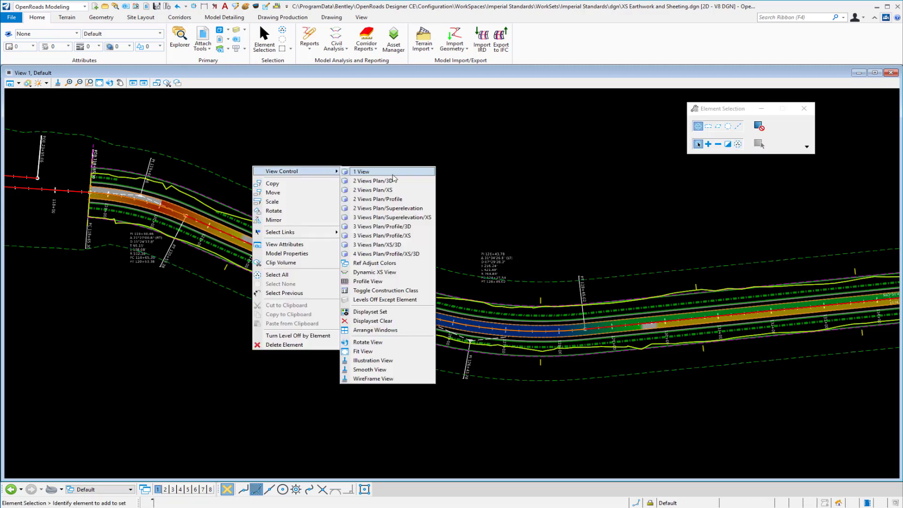
pyautogui.click(396, 181)
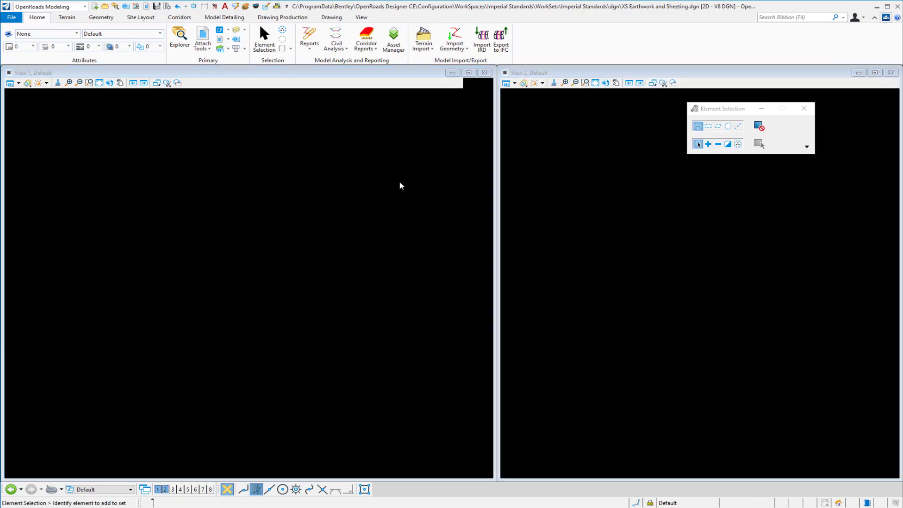
pyautogui.click(159, 8)
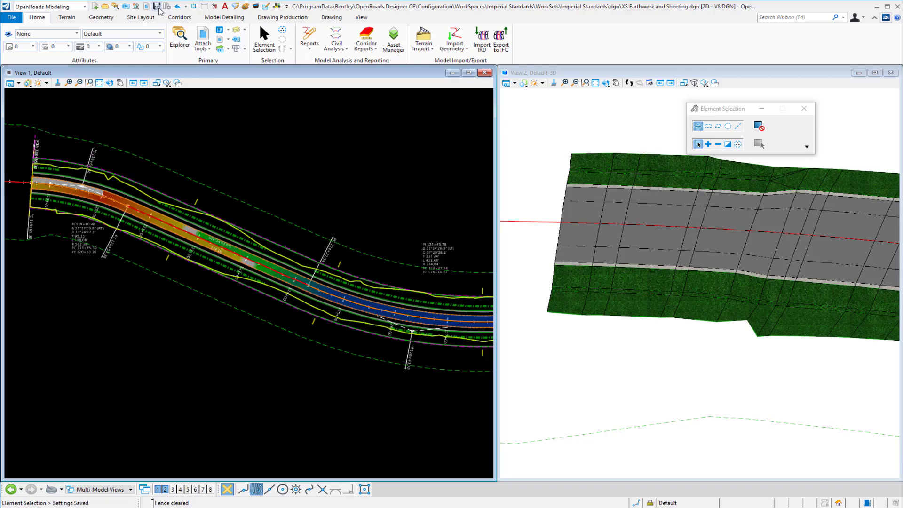
# Start Civil Cross Section named boundaries on Route97_Extension at start station 119+00.00.
pyautogui.click(282, 18)
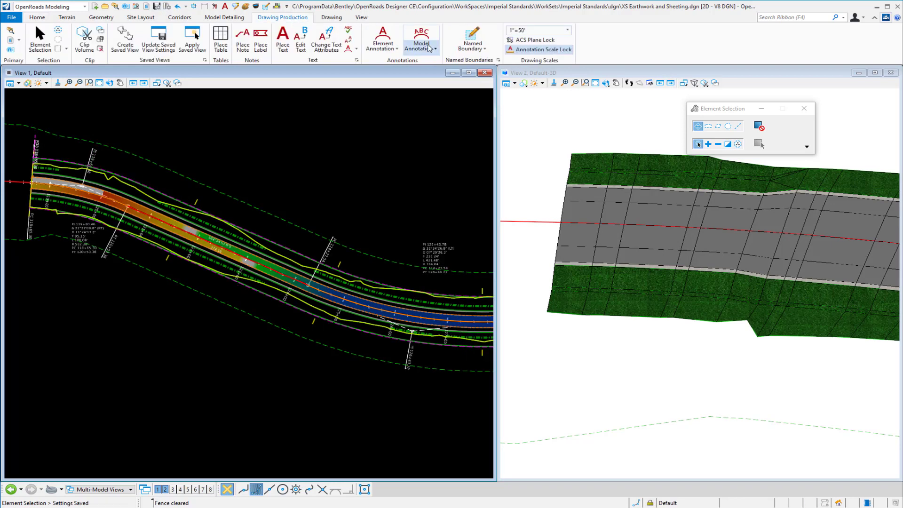
pyautogui.click(472, 36)
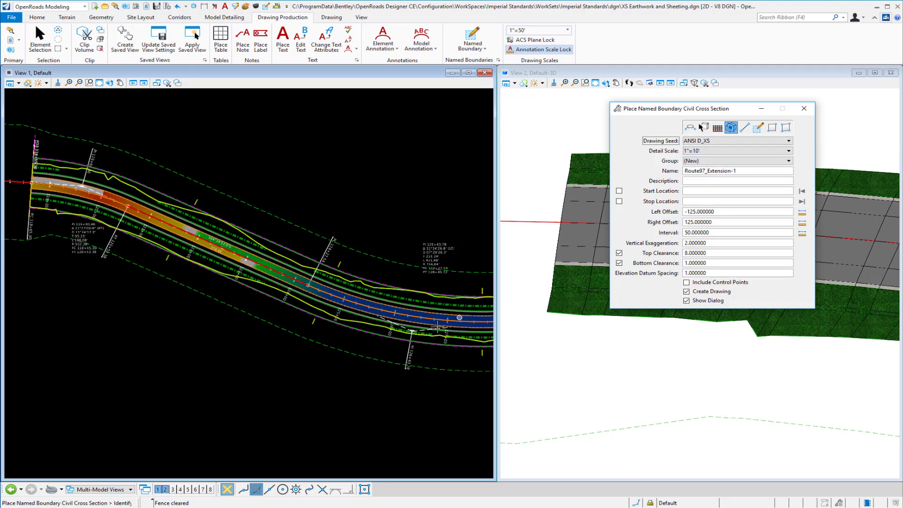
pyautogui.click(380, 316)
pyautogui.moveTo(716, 194); pyautogui.dragTo(665, 198)
pyautogui.write('1')
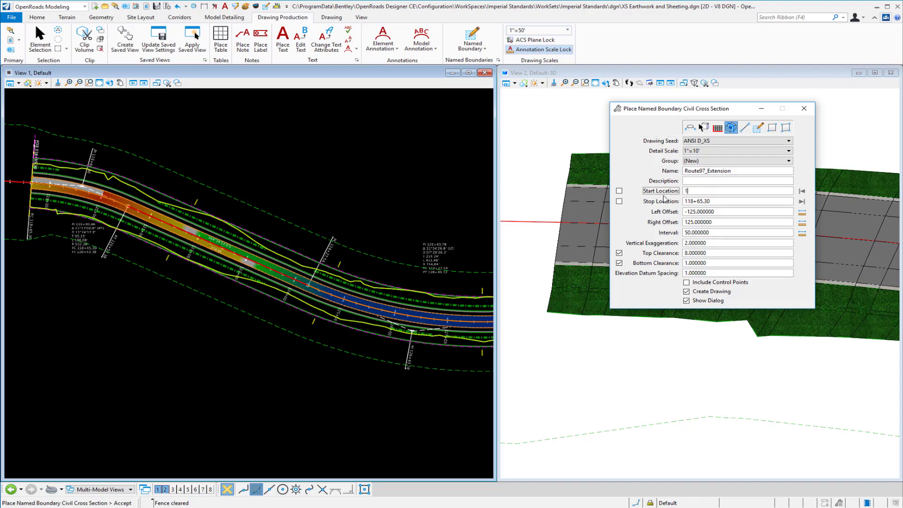
pyautogui.press('space')
pyautogui.press('Return')
pyautogui.press('Return')
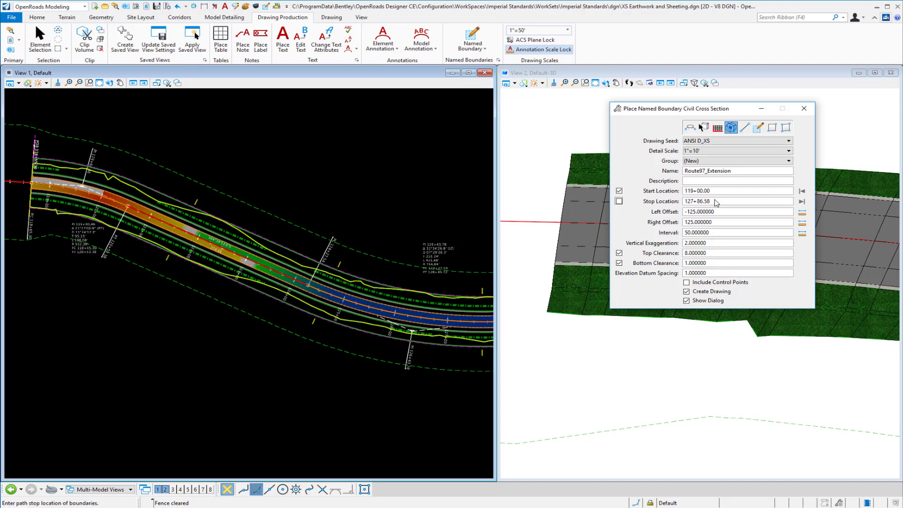
# Set the stop station to 140+00.00, turn off Create Drawing, and place the boundaries.
pyautogui.hotkey('shift', 'Tab')
pyautogui.write('14')
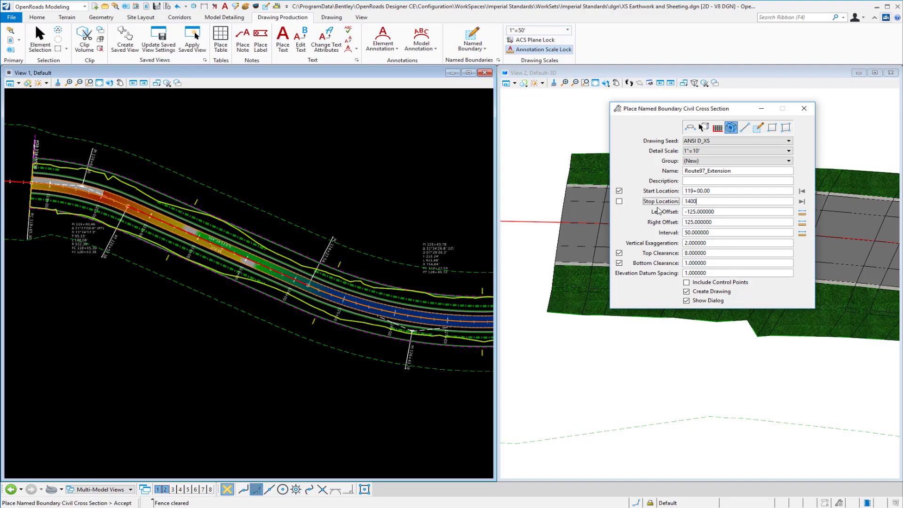
pyautogui.press('Tab')
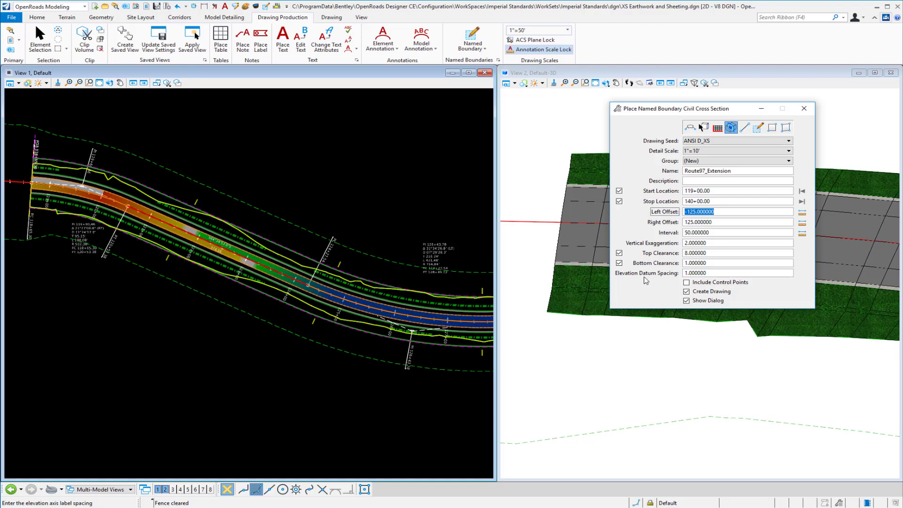
pyautogui.click(686, 292)
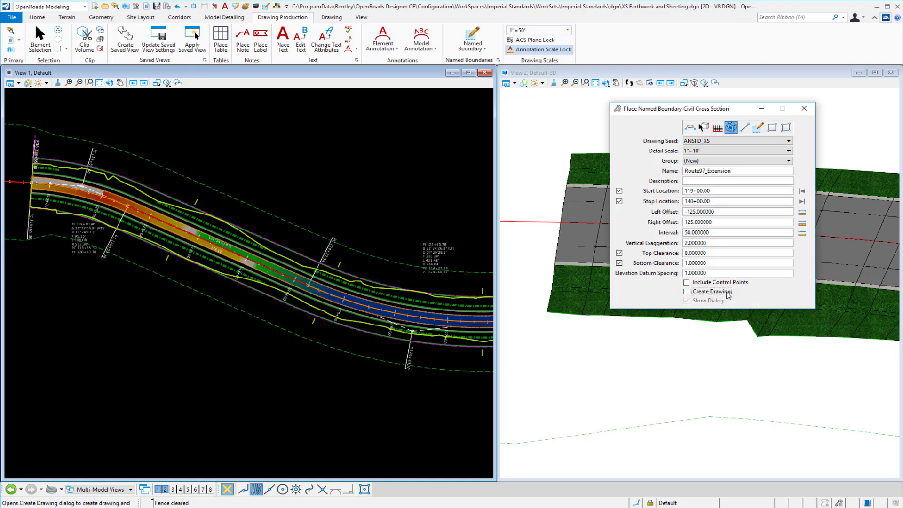
pyautogui.click(425, 206)
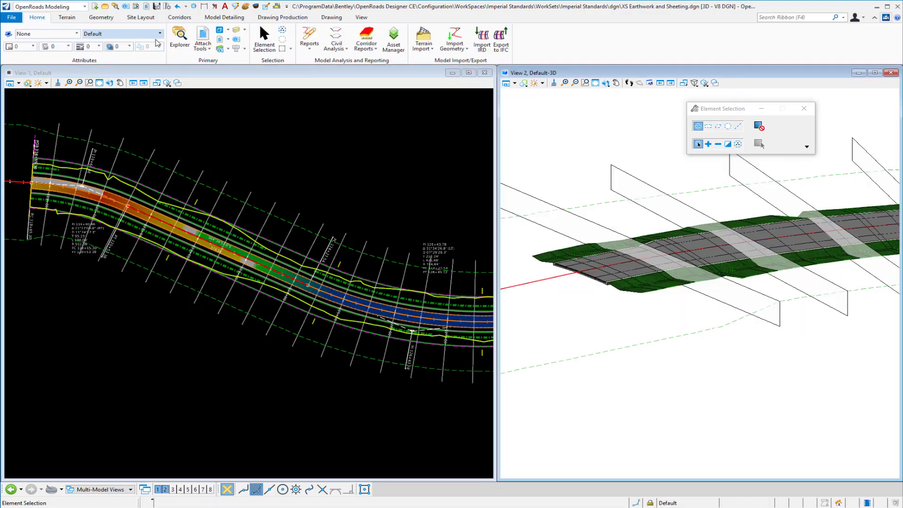
# Create corridor cut/fill volumes with Volumes_Cut and Volumes_Fill, leaving unsuitable and custom materials off.
pyautogui.click(347, 49)
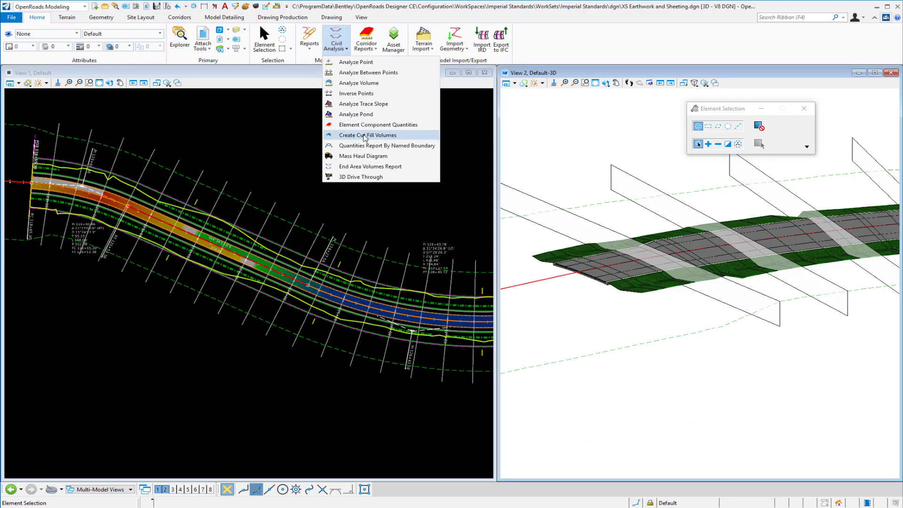
pyautogui.click(366, 136)
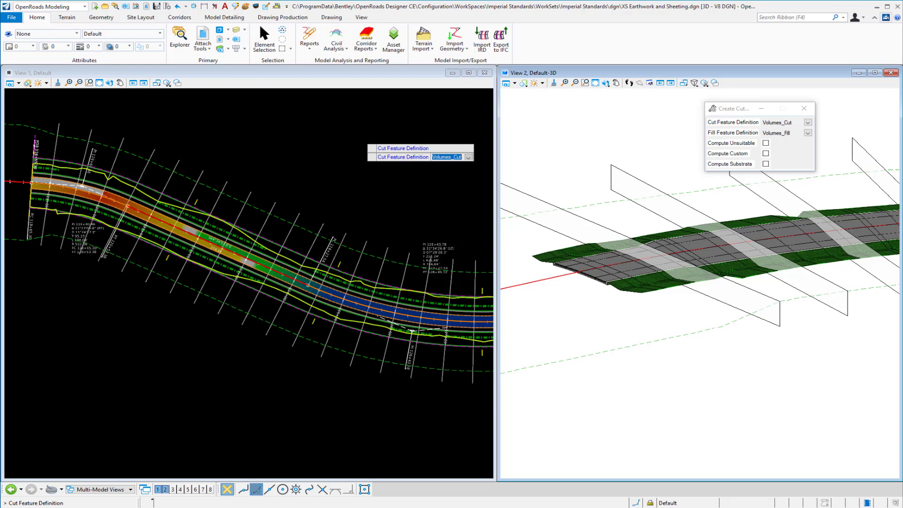
pyautogui.press('Return')
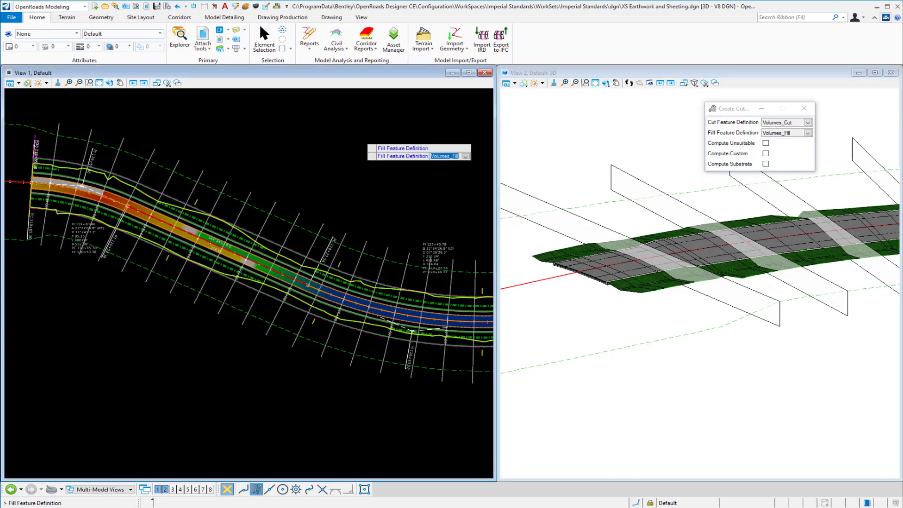
pyautogui.press('Return')
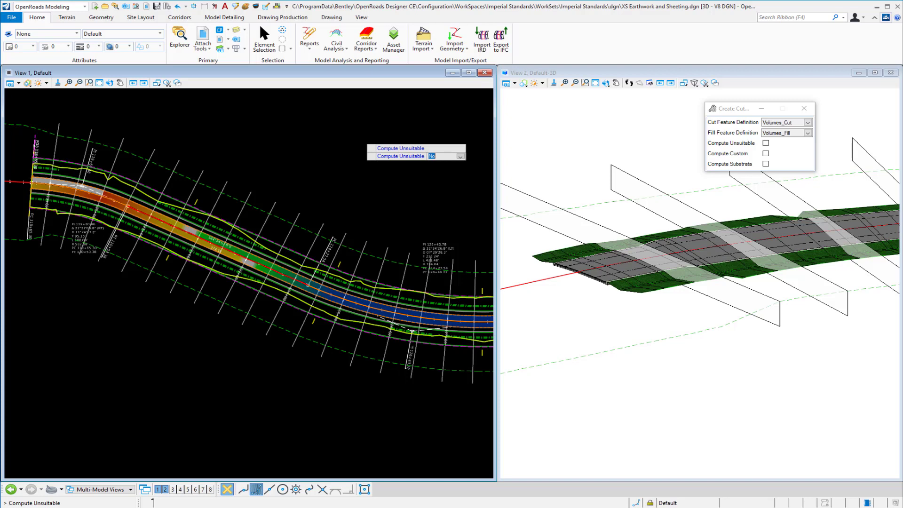
pyautogui.press('Return')
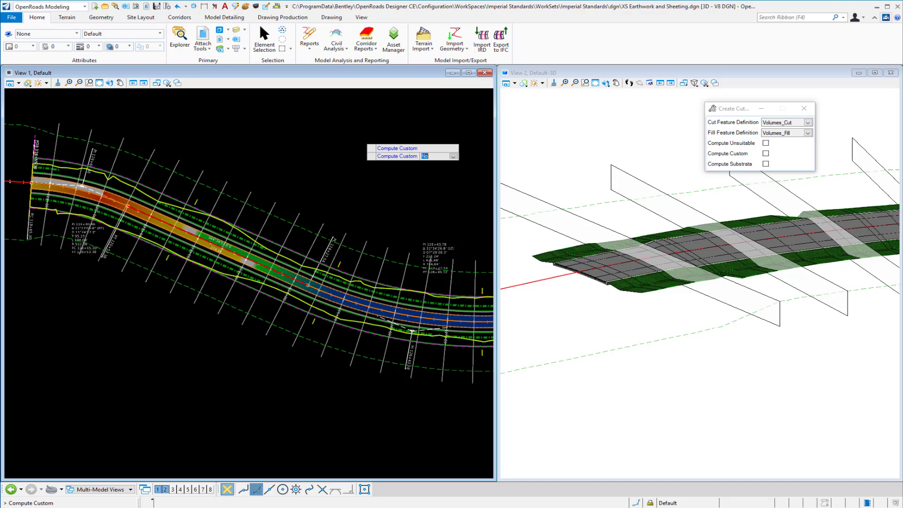
pyautogui.press('Return')
pyautogui.press('Return')
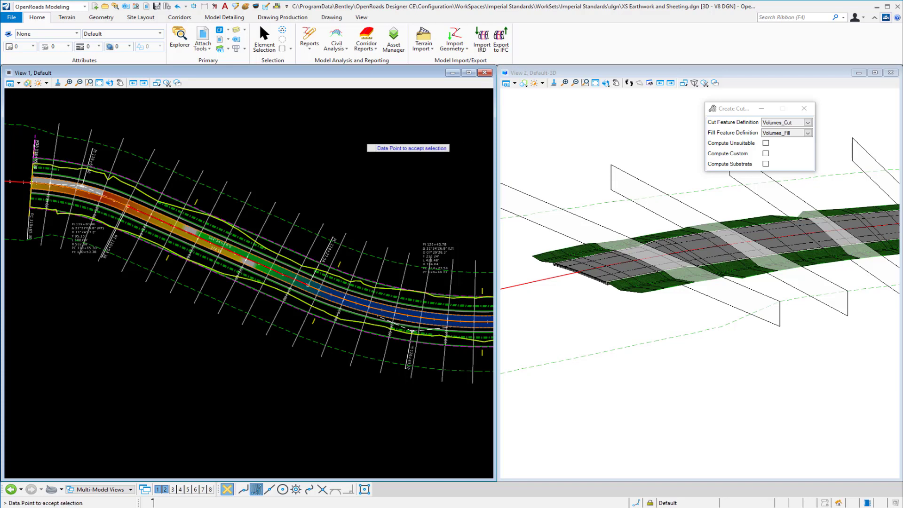
pyautogui.click(363, 145)
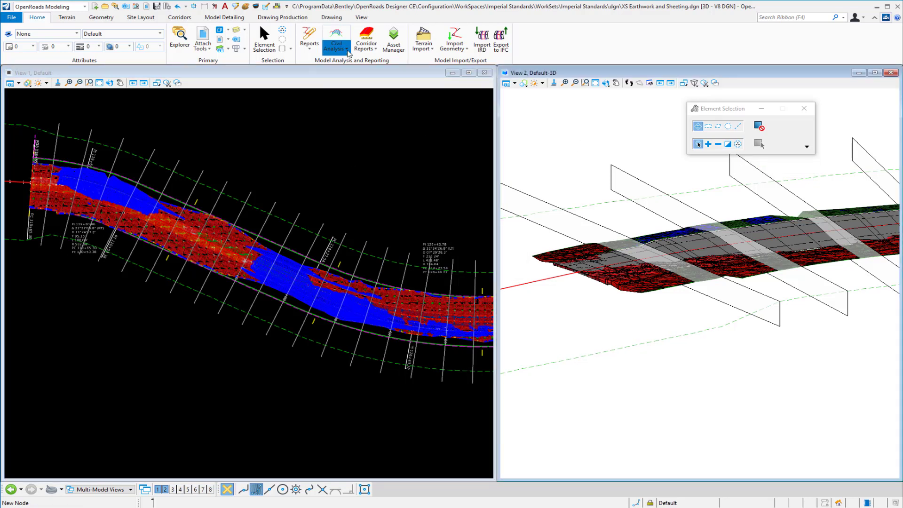
# Run the End Area Volumes Report for Route97_Extension and review totals of 200460.439 cut, 23148.069 fill.
pyautogui.click(347, 49)
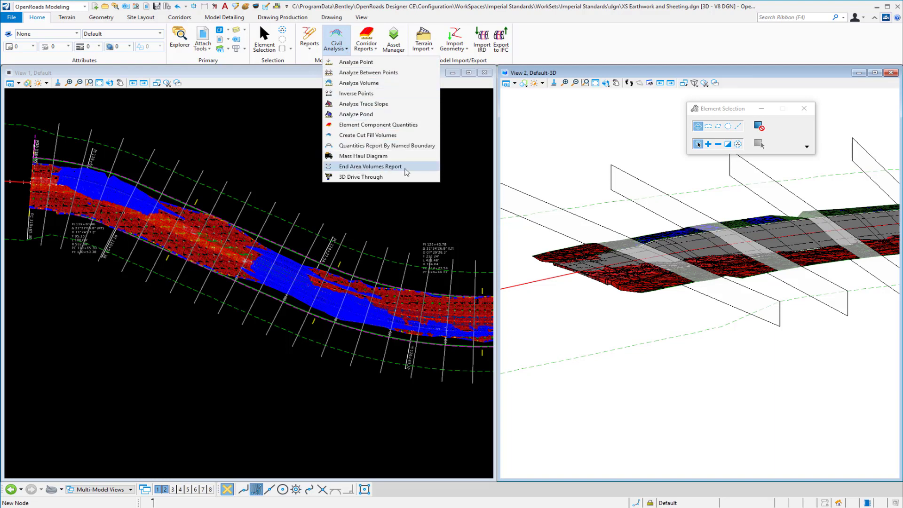
pyautogui.click(405, 171)
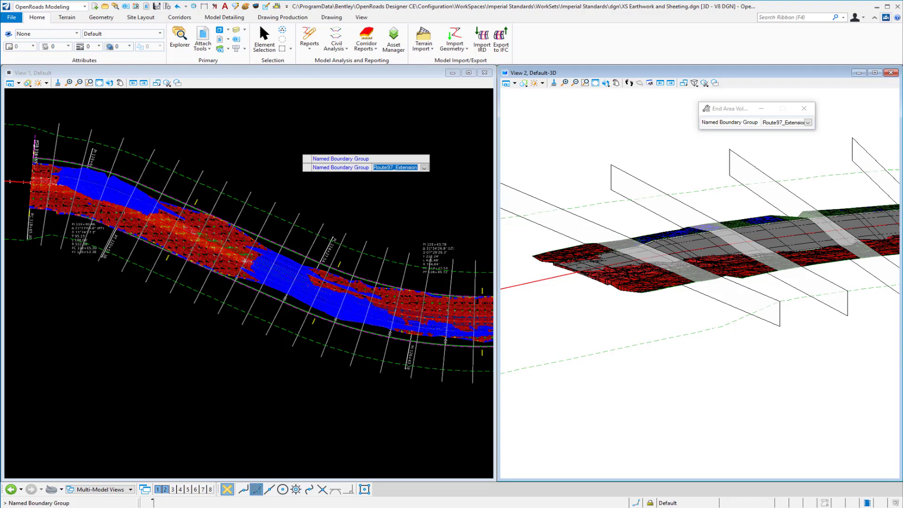
pyautogui.press('Return')
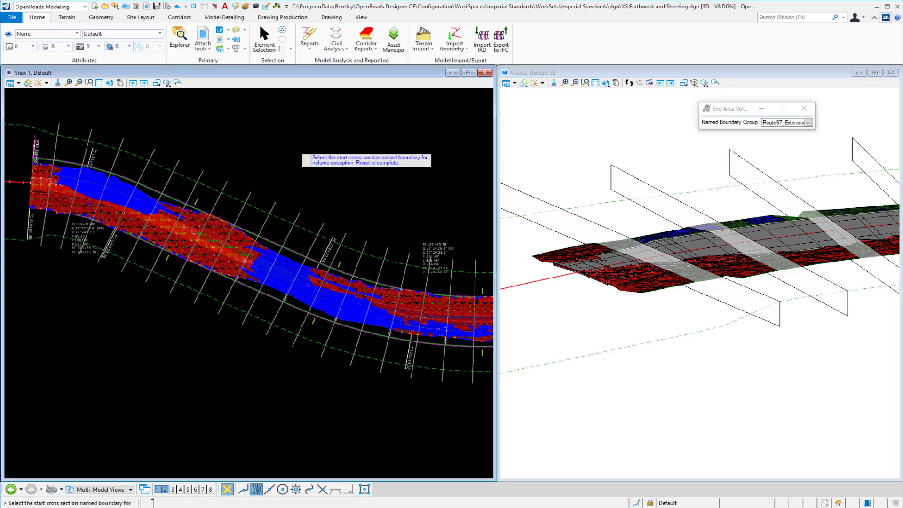
pyautogui.rightClick(295, 147)
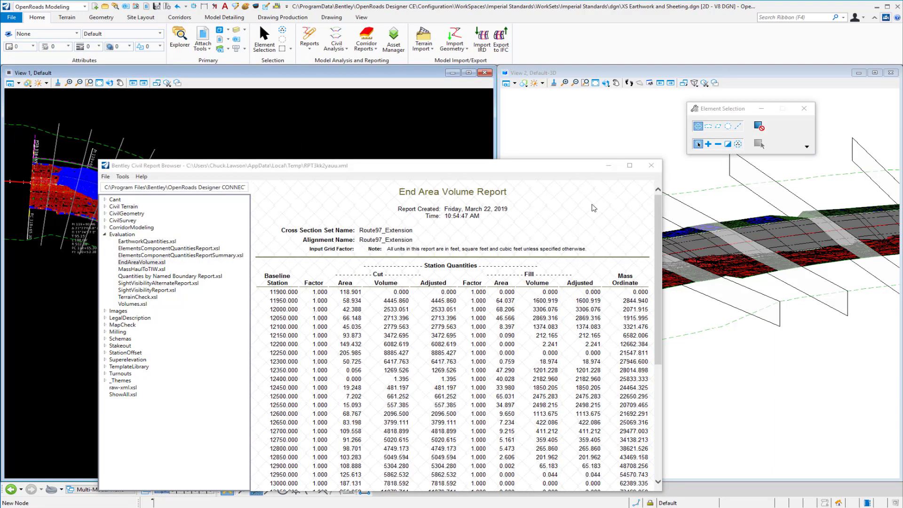
pyautogui.moveTo(658, 207); pyautogui.dragTo(662, 335)
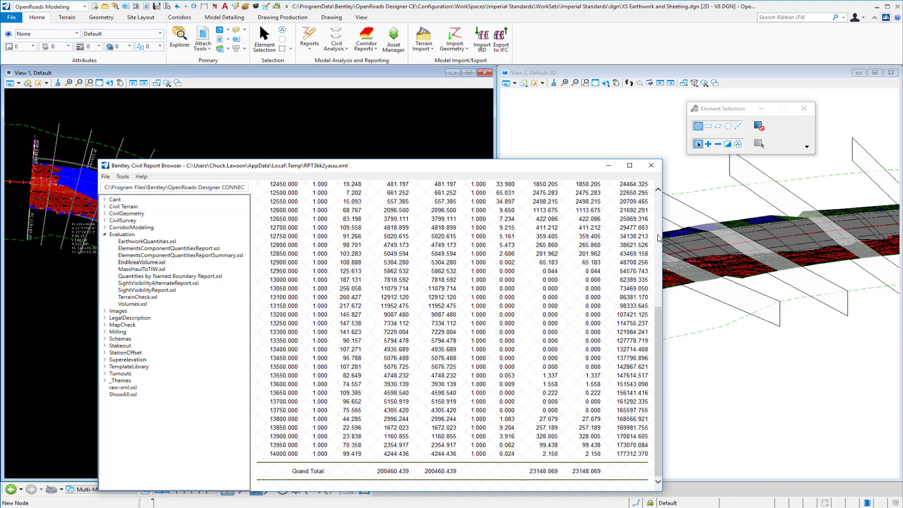
pyautogui.click(656, 171)
pyautogui.click(558, 155)
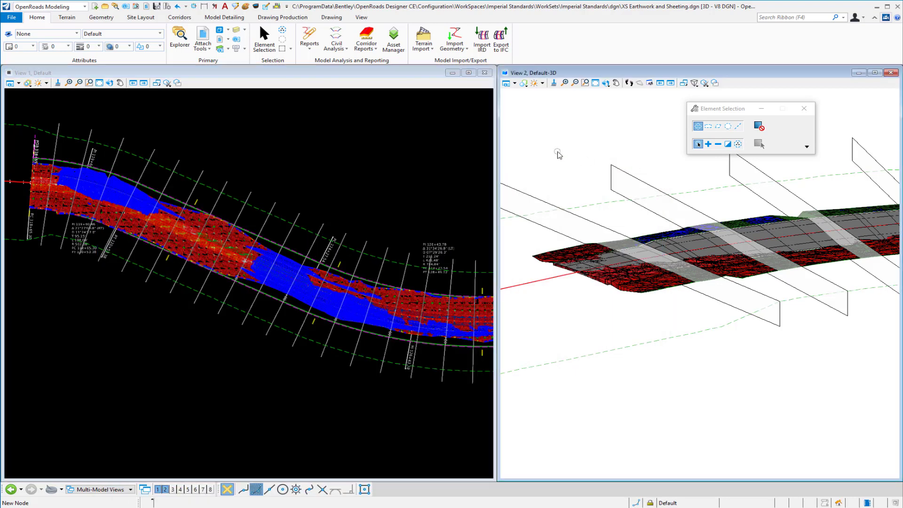
pyautogui.click(539, 201)
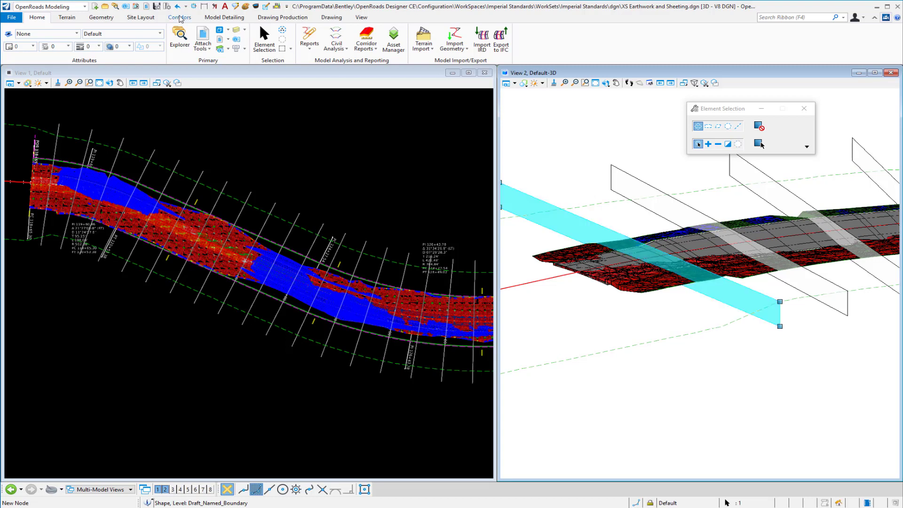
pyautogui.click(126, 8)
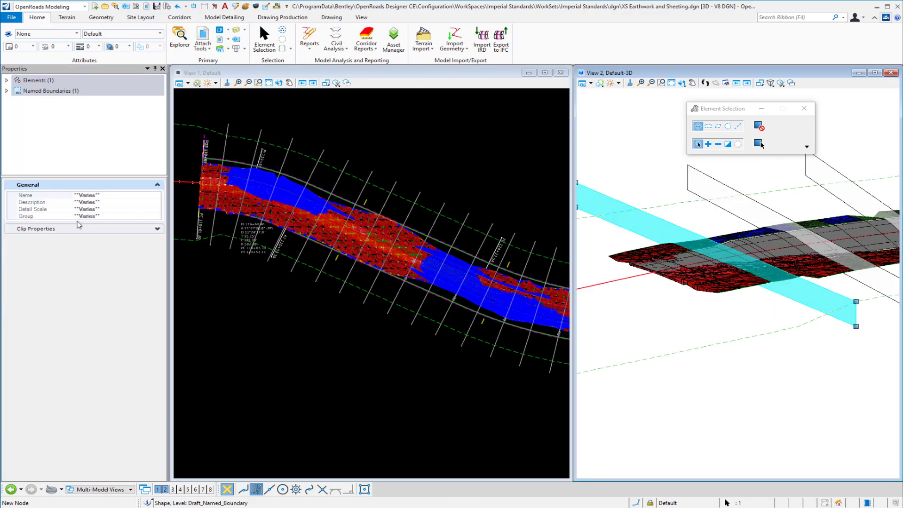
pyautogui.doubleClick(56, 96)
pyautogui.click(46, 101)
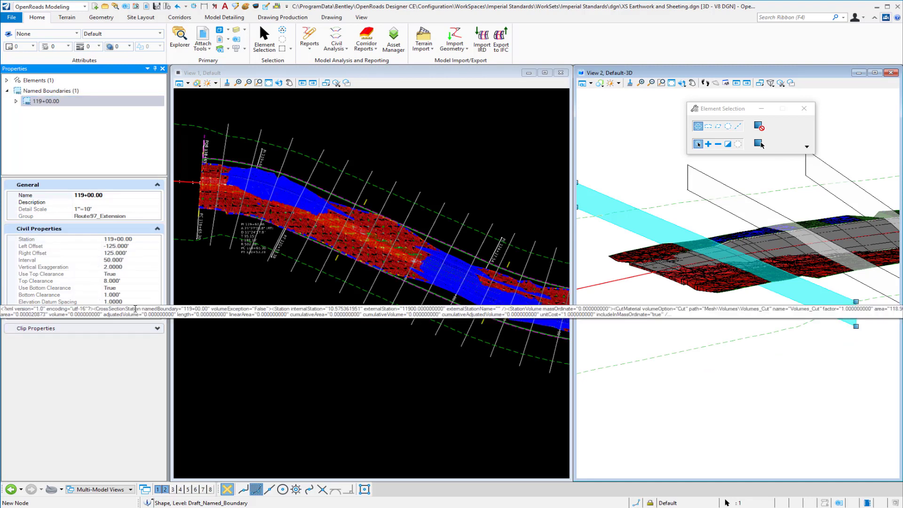
pyautogui.click(231, 342)
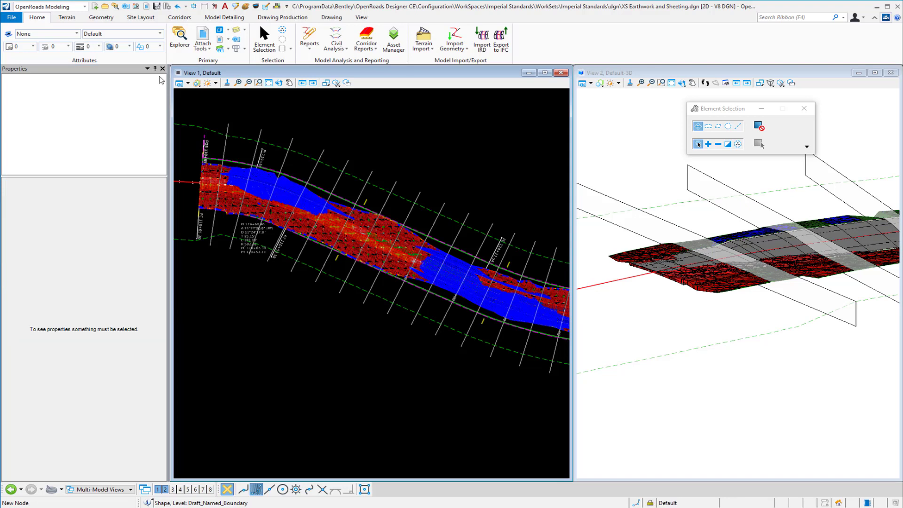
pyautogui.click(163, 69)
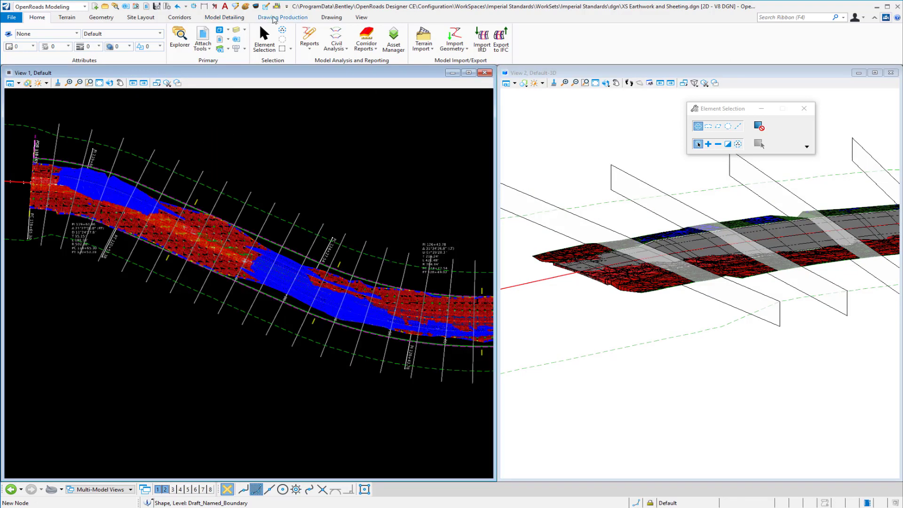
# Create cross-section drawings from the Route97_Extension boundary group, adding them to the sheet index.
pyautogui.click(273, 18)
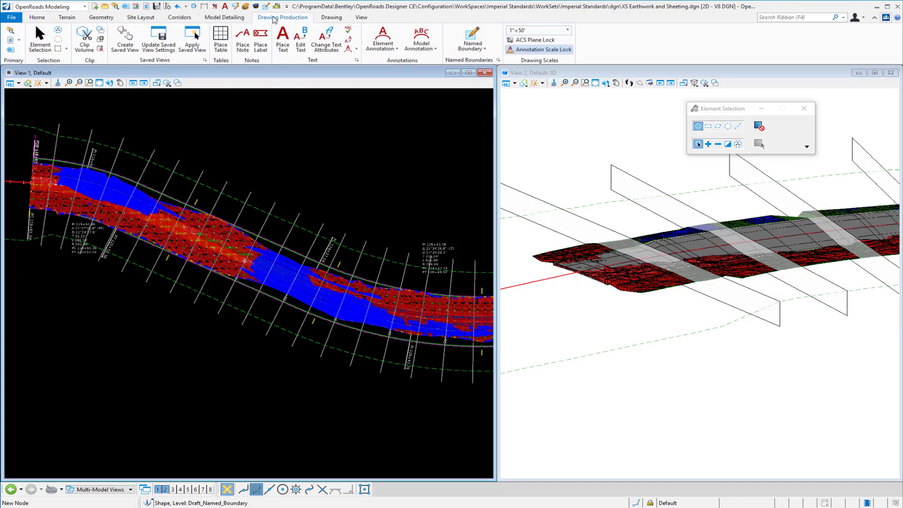
pyautogui.click(499, 61)
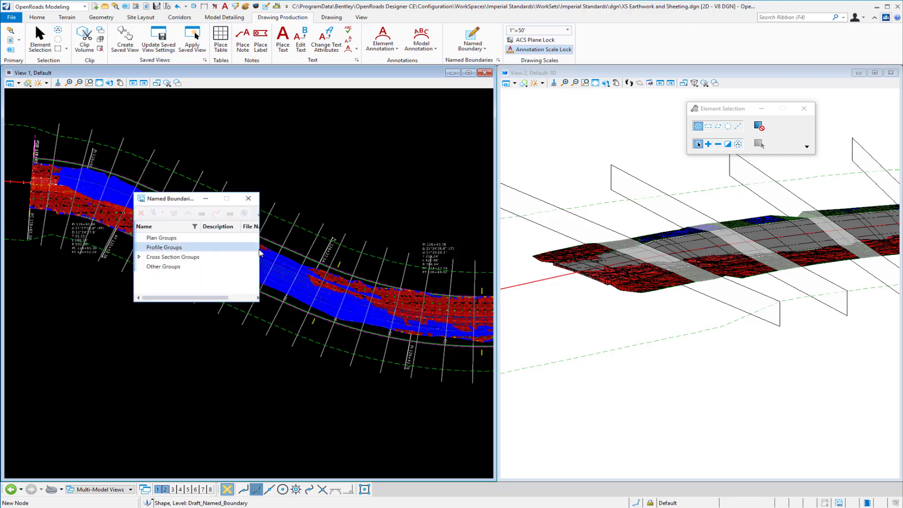
pyautogui.moveTo(266, 248); pyautogui.dragTo(481, 247)
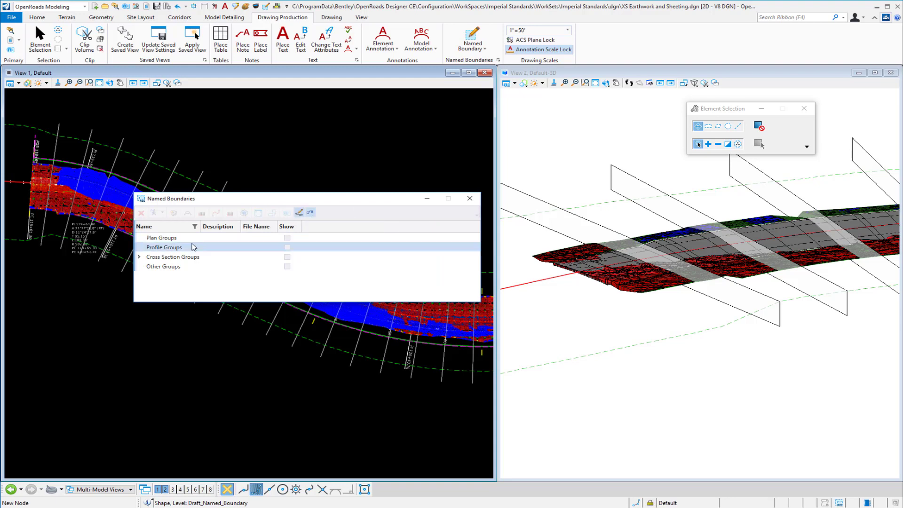
pyautogui.click(139, 257)
pyautogui.click(175, 267)
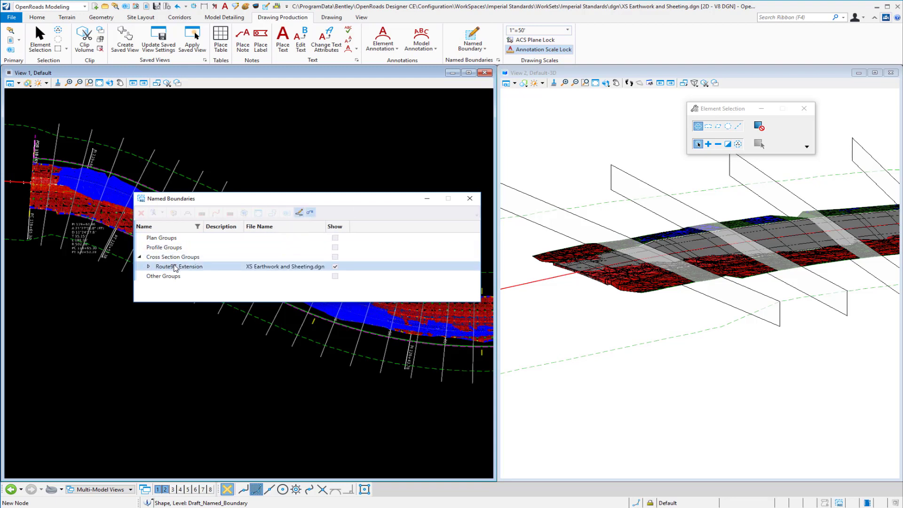
pyautogui.rightClick(175, 267)
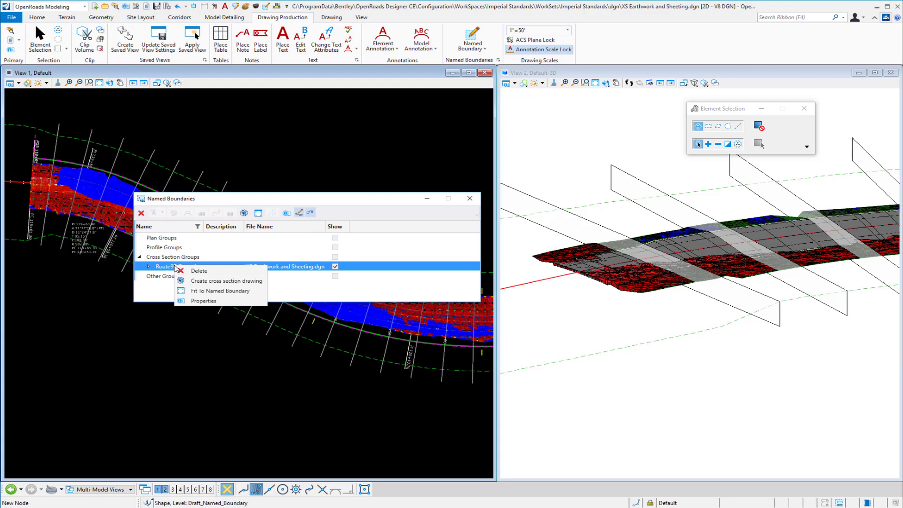
pyautogui.click(226, 281)
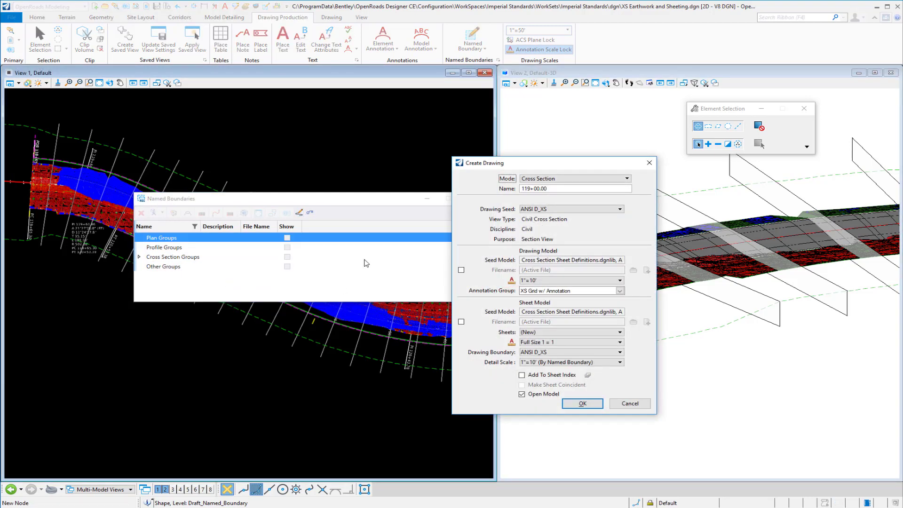
pyautogui.click(524, 377)
pyautogui.click(588, 405)
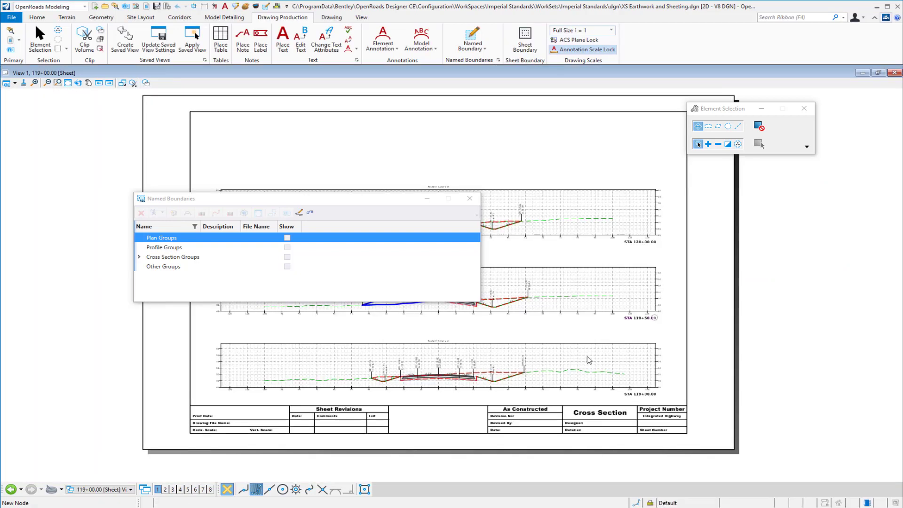
# Close the Named Boundaries manager and bring up the saved-views list for View 1.
pyautogui.scroll(5, 482, 390)
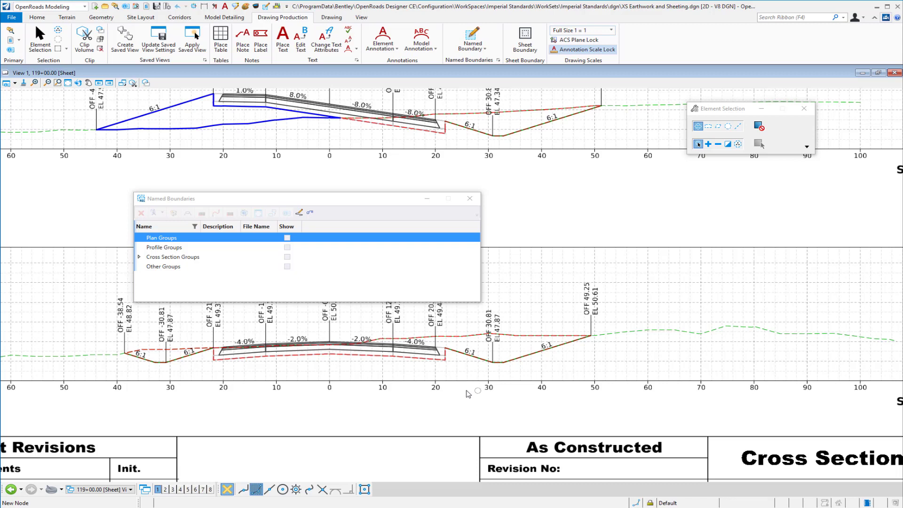
pyautogui.scroll(-2, 427, 396)
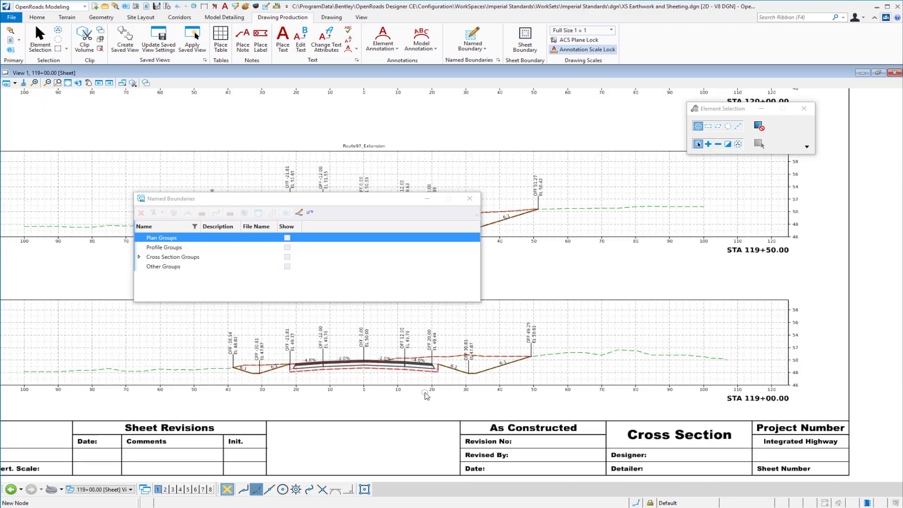
pyautogui.click(470, 200)
pyautogui.click(96, 489)
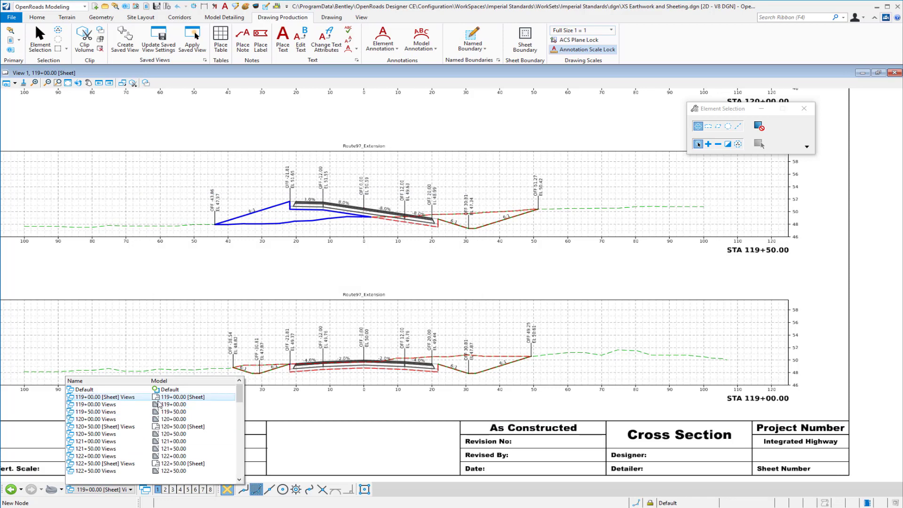
# On the 119+00.00 Views, annotate all drawing models with the XS EAV Annotation group.
pyautogui.click(158, 405)
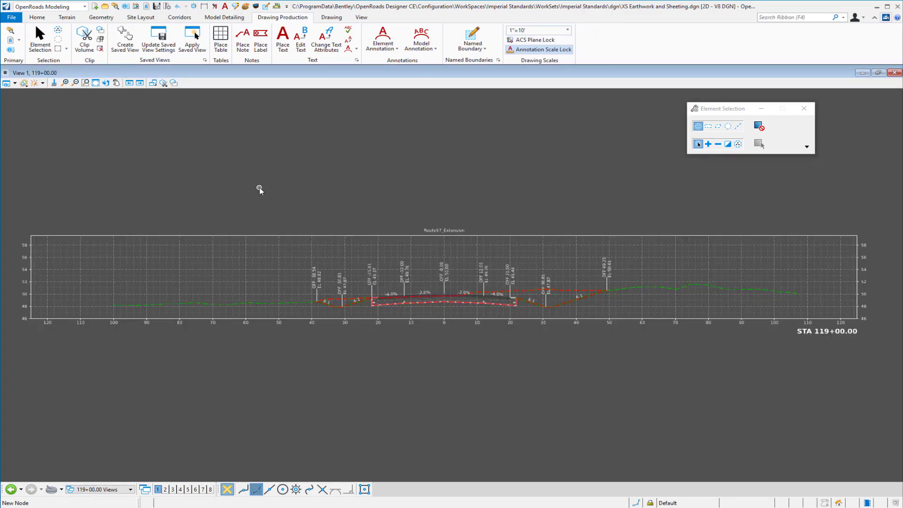
pyautogui.click(435, 49)
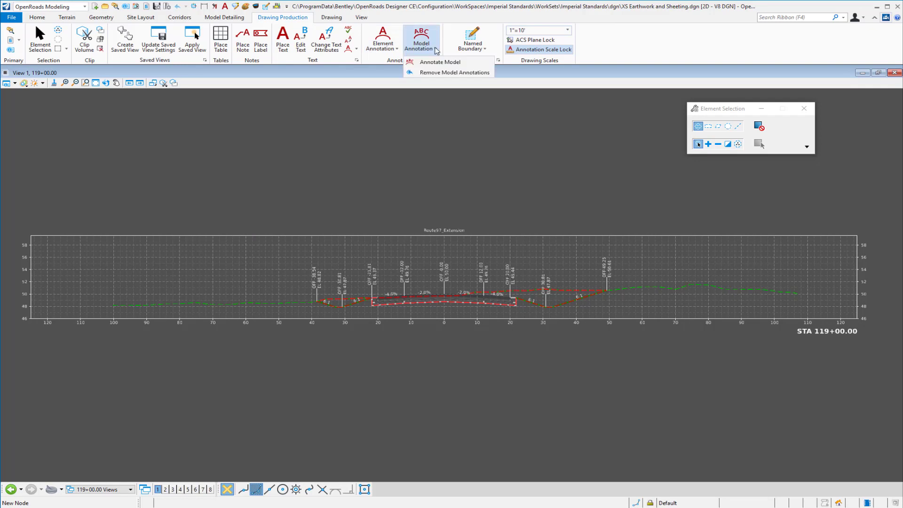
pyautogui.click(440, 63)
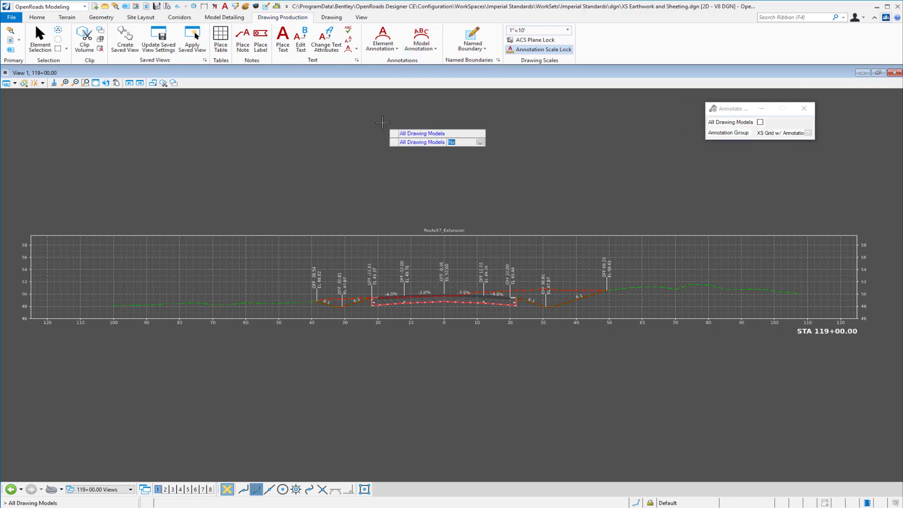
pyautogui.press('Down')
pyautogui.press('Return')
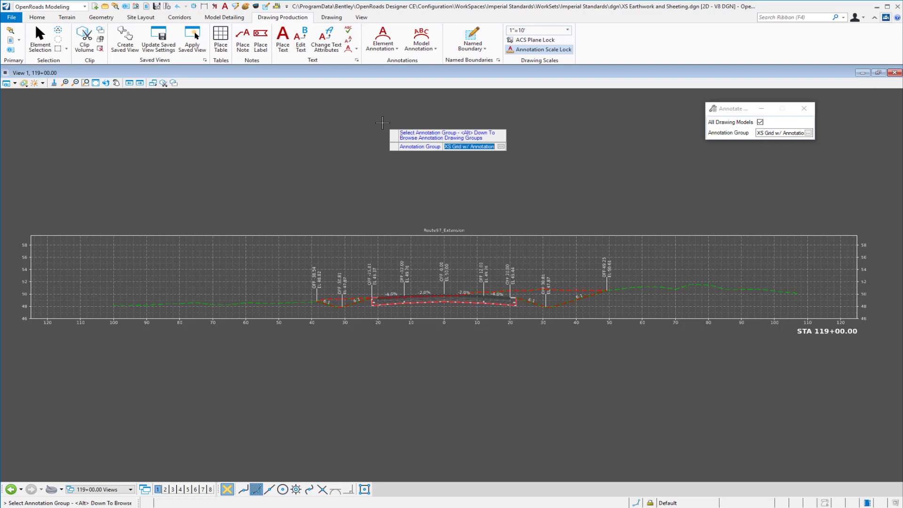
pyautogui.hotkey('alt', 'Down')
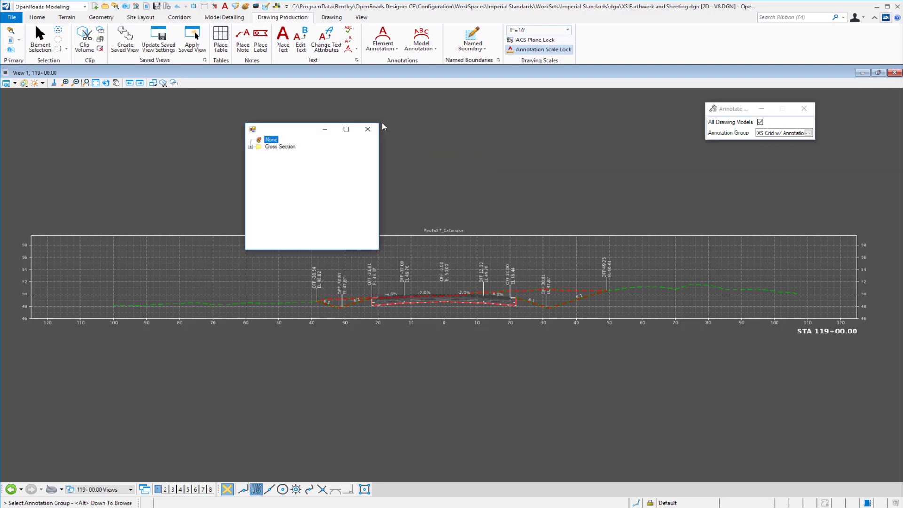
pyautogui.click(251, 147)
pyautogui.click(259, 154)
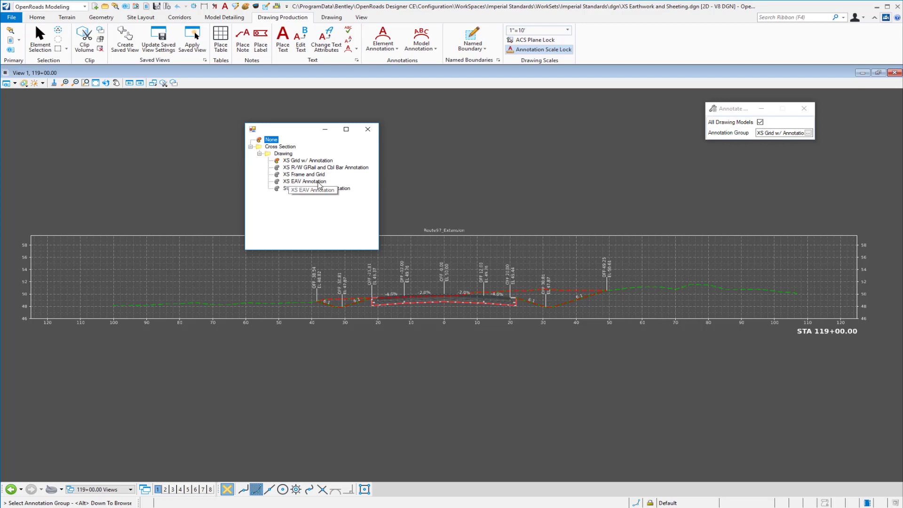
pyautogui.doubleClick(318, 183)
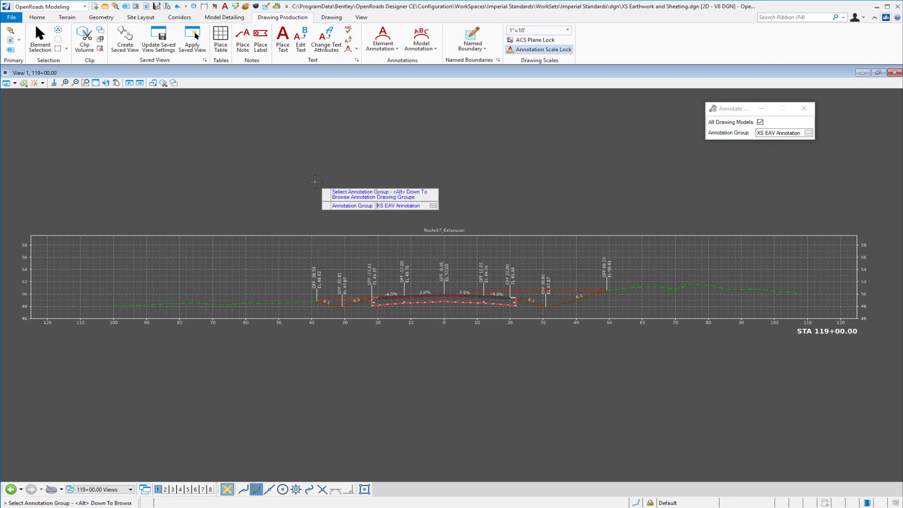
pyautogui.click(315, 182)
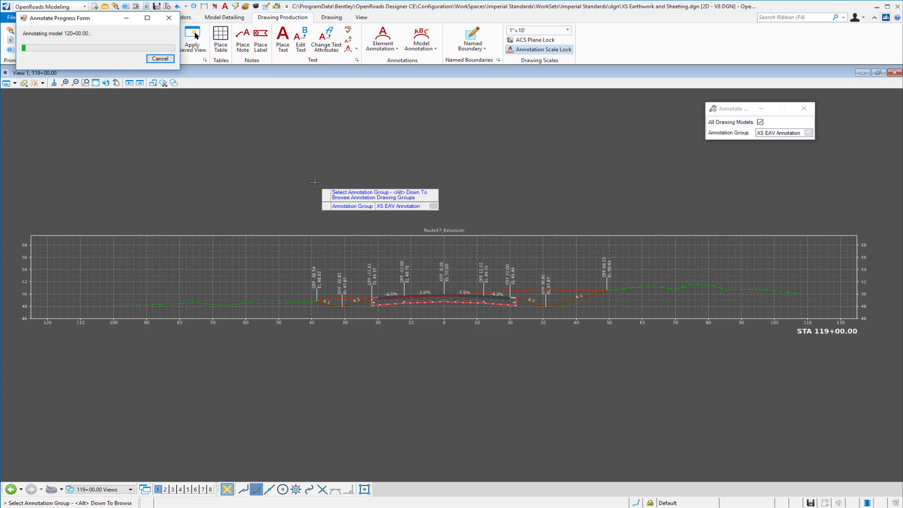
pyautogui.scroll(4, 876, 248)
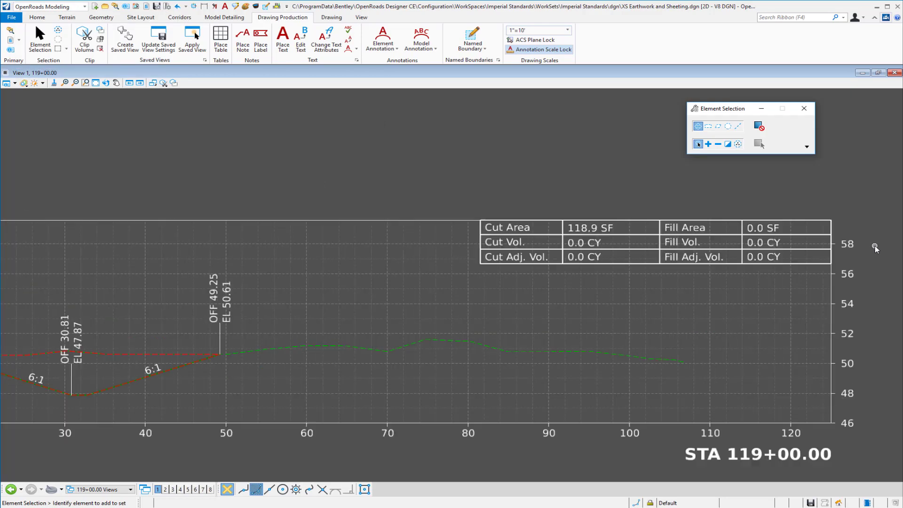
# Switch to the 120+50.00 [Sheet] view and zoom in to check each station's earthwork table.
pyautogui.scroll(1, 876, 248)
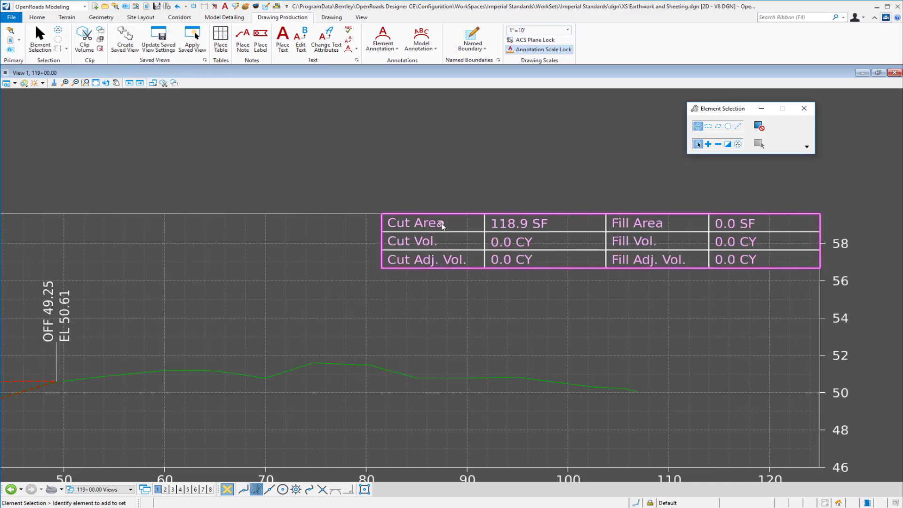
pyautogui.scroll(-2, 574, 186)
pyautogui.click(107, 490)
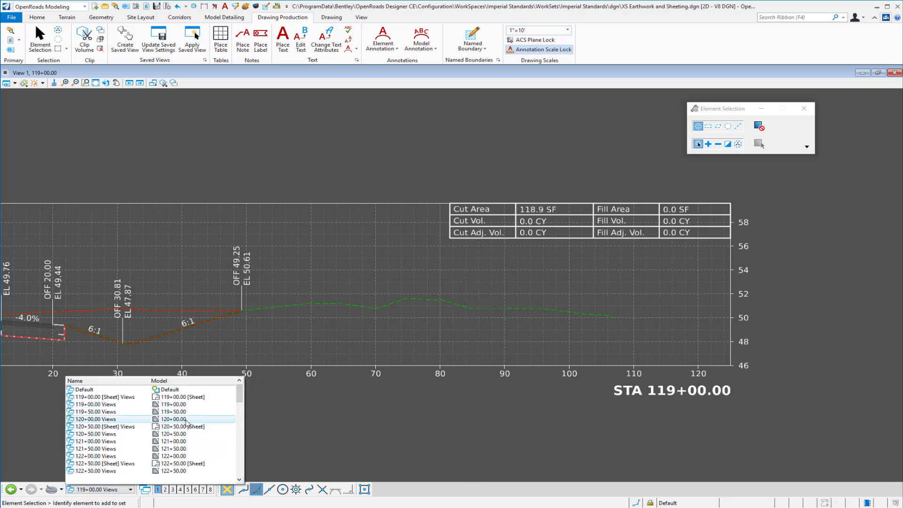
pyautogui.click(187, 426)
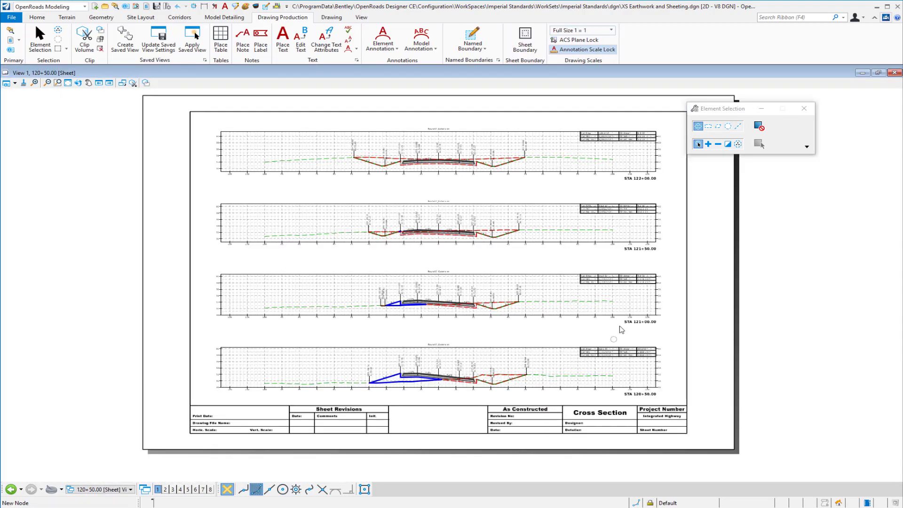
pyautogui.scroll(2, 625, 214)
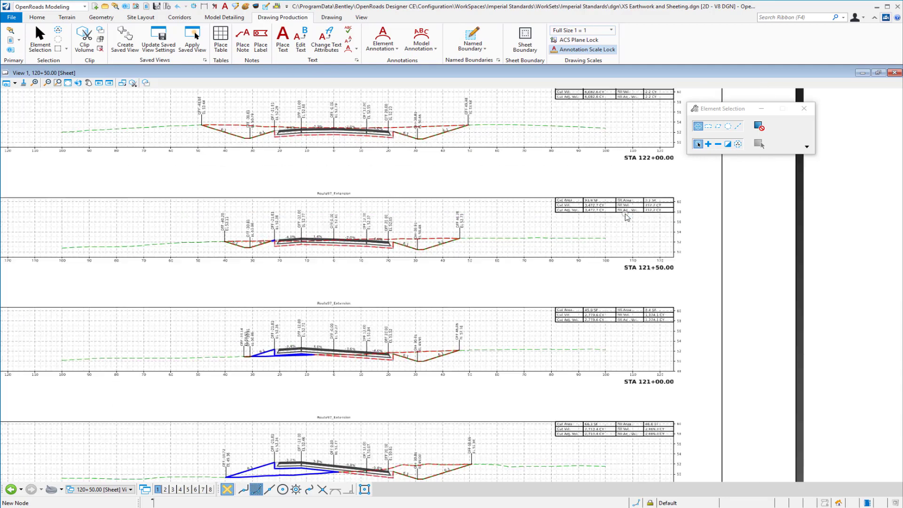
pyautogui.scroll(3, 628, 216)
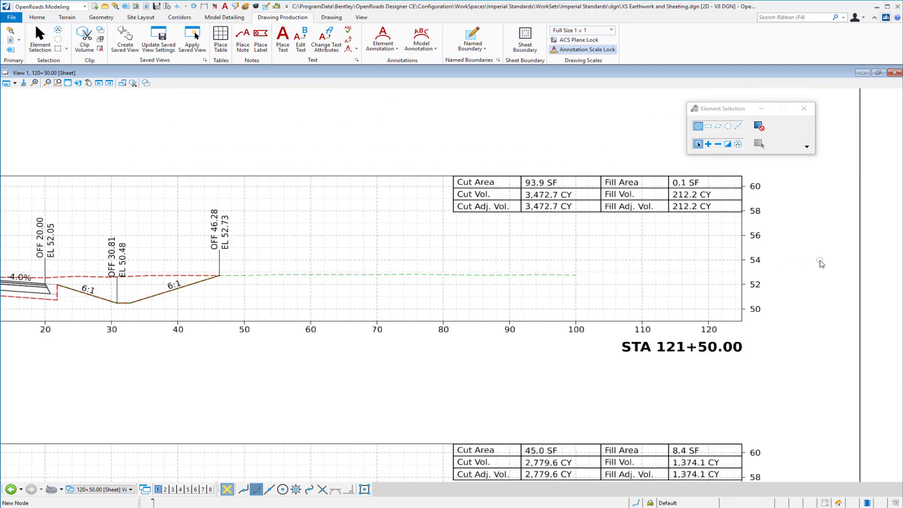
pyautogui.scroll(-3, 821, 263)
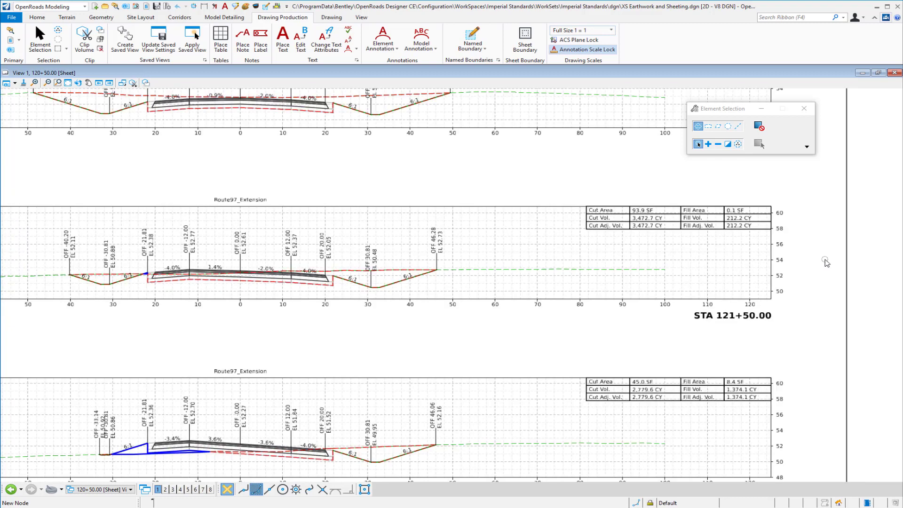
pyautogui.scroll(-1, 798, 252)
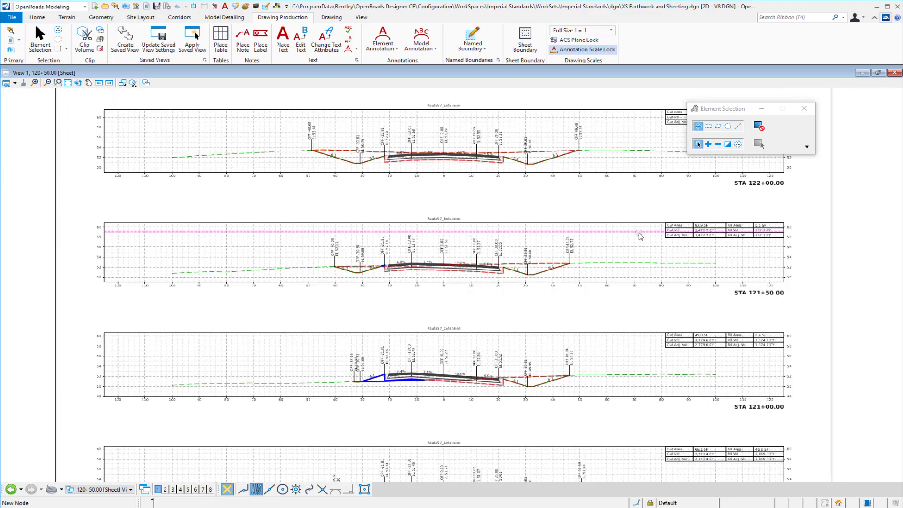
pyautogui.scroll(-2, 640, 236)
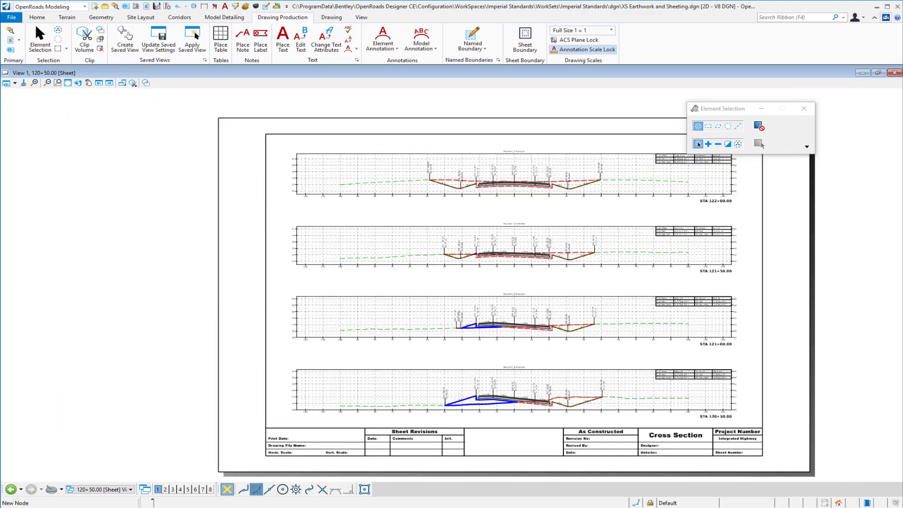
pyautogui.moveTo(720, 108); pyautogui.dragTo(720, 72)
# Open the Cross Section Labeling - Imperial.cel cell library.
pyautogui.click(106, 7)
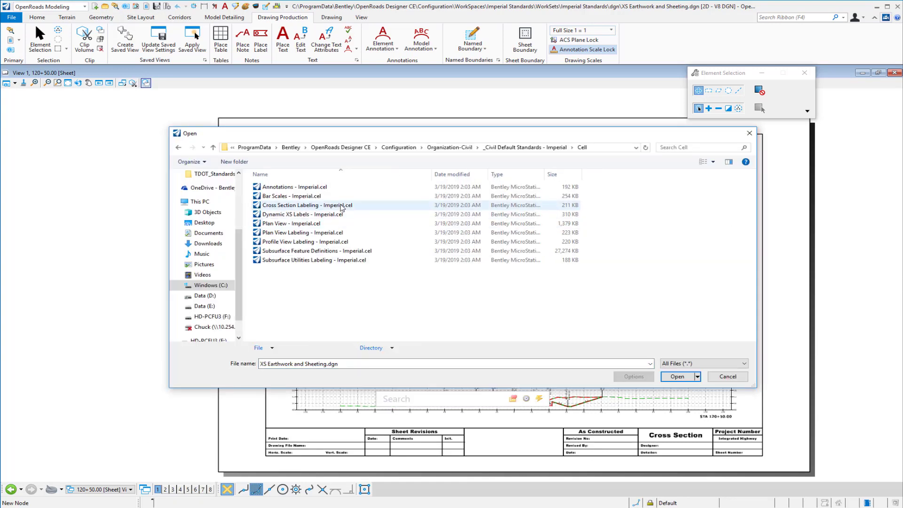
pyautogui.click(341, 207)
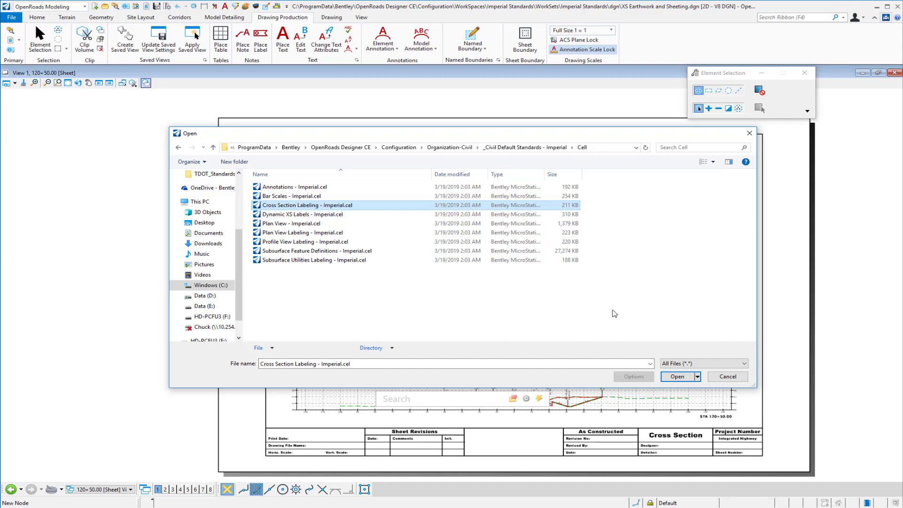
pyautogui.click(675, 376)
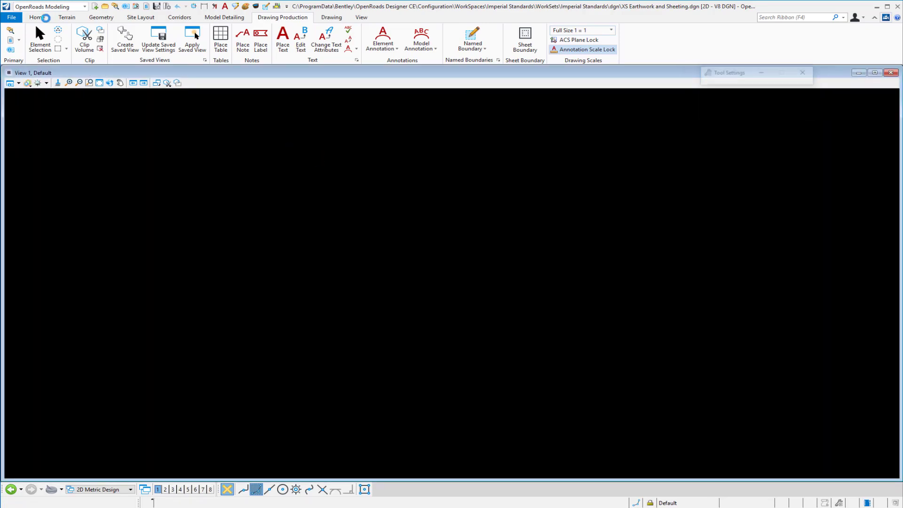
# Show the library's models list, including the XS EAV Table model.
pyautogui.click(38, 18)
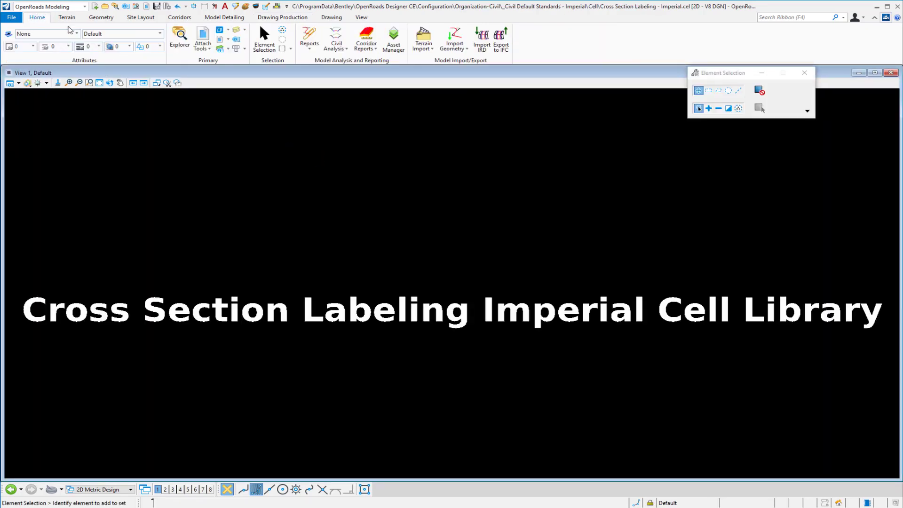
pyautogui.click(217, 30)
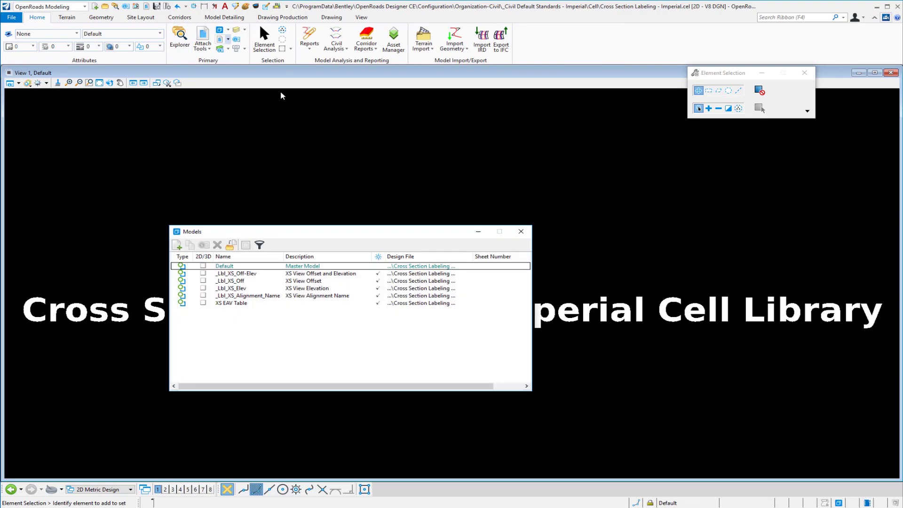
pyautogui.moveTo(355, 231); pyautogui.dragTo(373, 109)
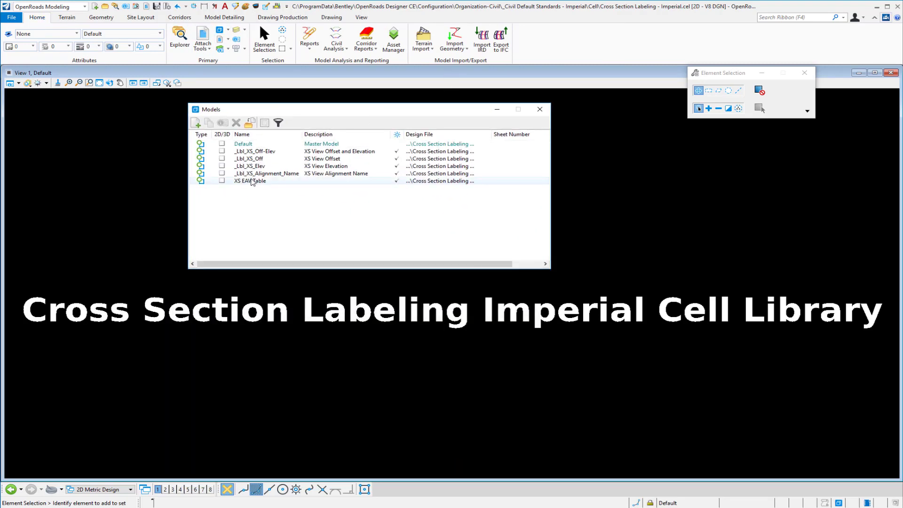
# In the XS EAV Table model, remove the static 0.0 SF Cut Area text and list field types for the cell.
pyautogui.doubleClick(253, 182)
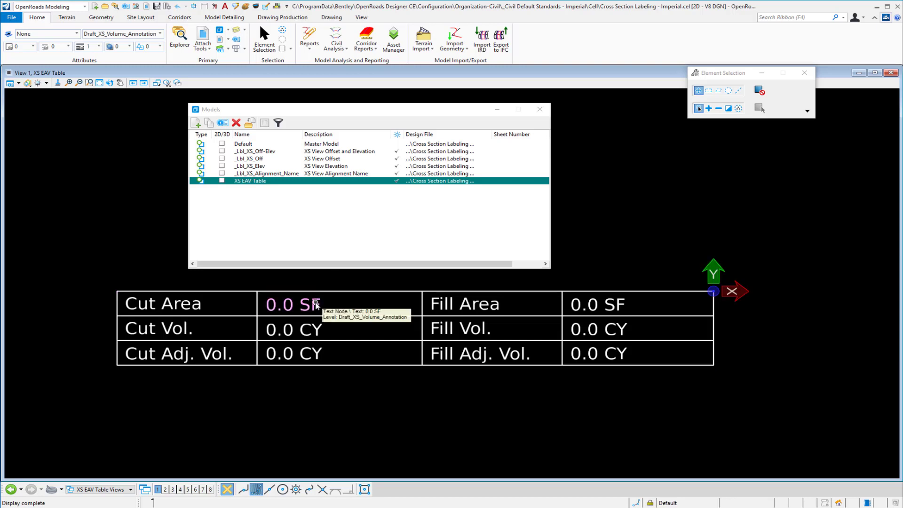
pyautogui.click(315, 305)
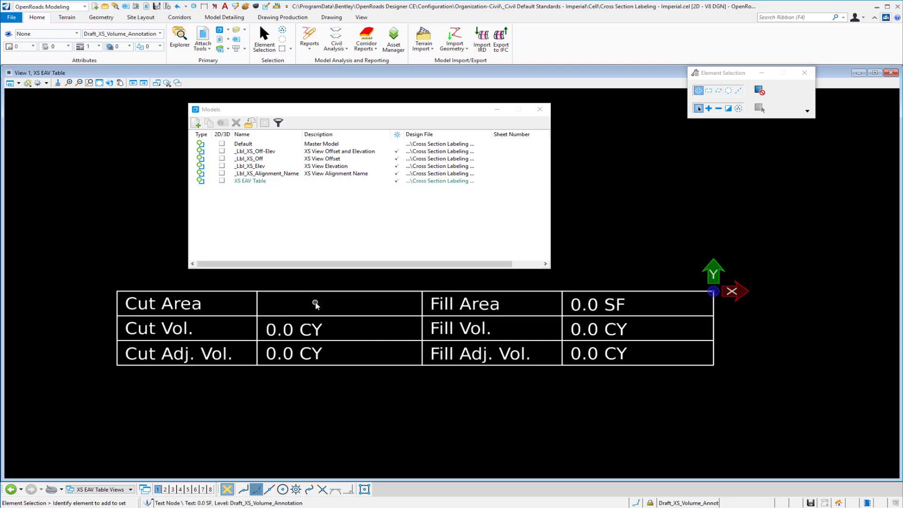
pyautogui.doubleClick(315, 304)
pyautogui.click(539, 109)
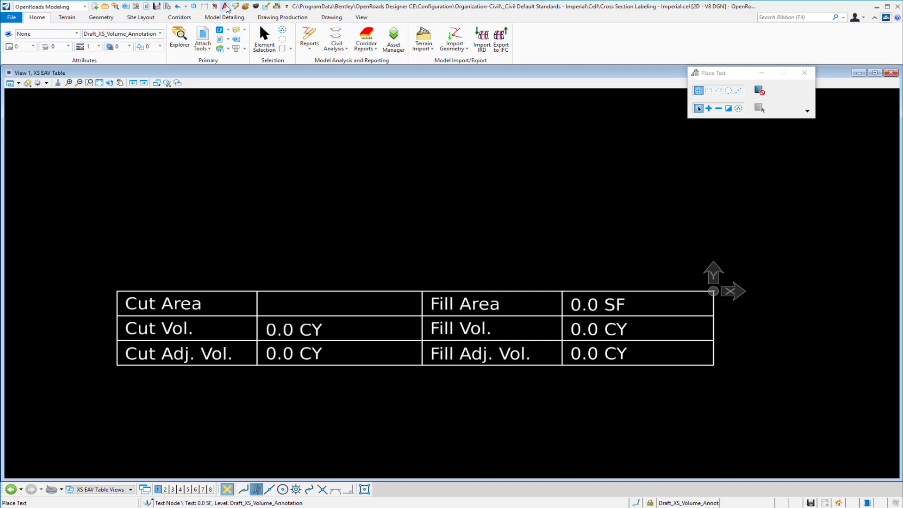
pyautogui.click(413, 119)
pyautogui.click(450, 183)
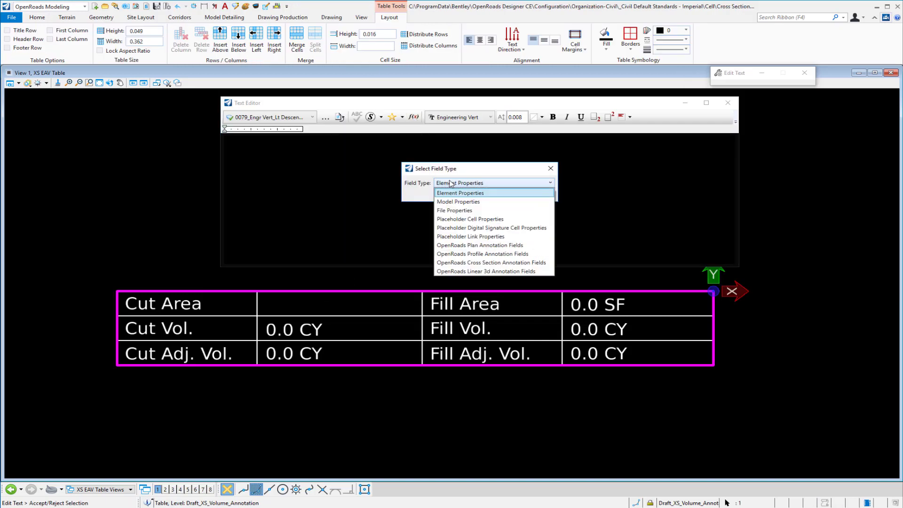
# Insert the End Area Volume Cut Area field from OpenRoads Cross Section Annotation Fields into the Cut Area cell.
pyautogui.click(458, 262)
pyautogui.click(462, 194)
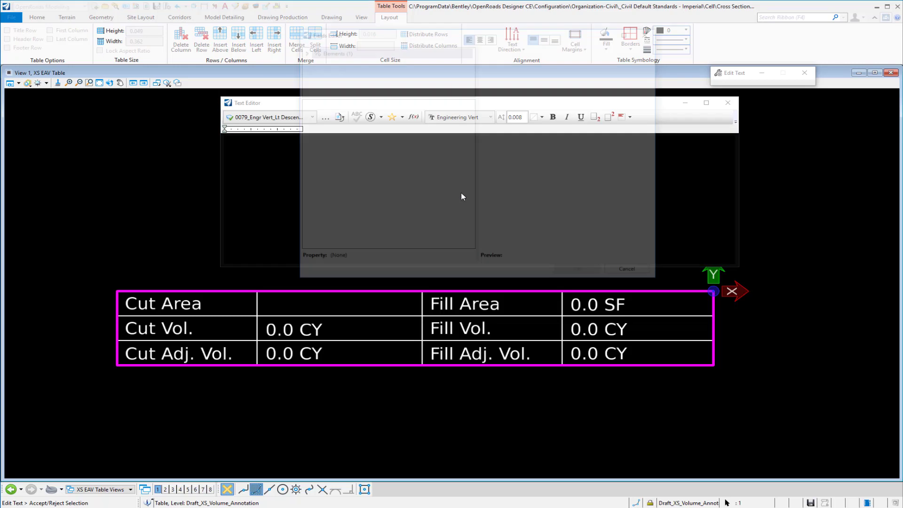
pyautogui.moveTo(470, 143); pyautogui.dragTo(465, 242)
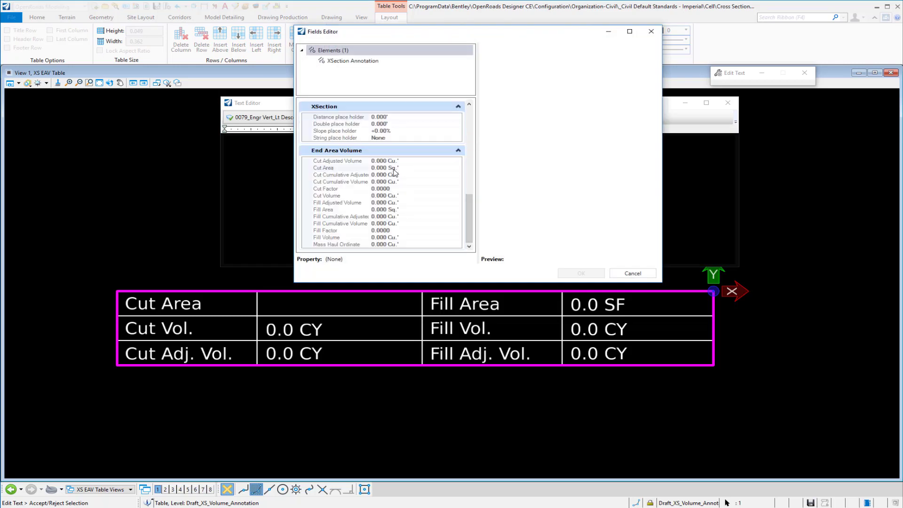
pyautogui.click(397, 169)
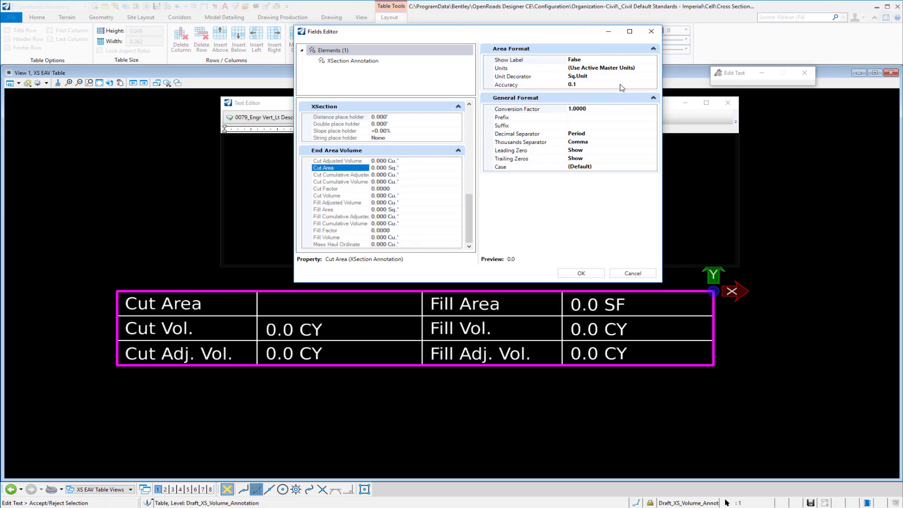
pyautogui.click(579, 273)
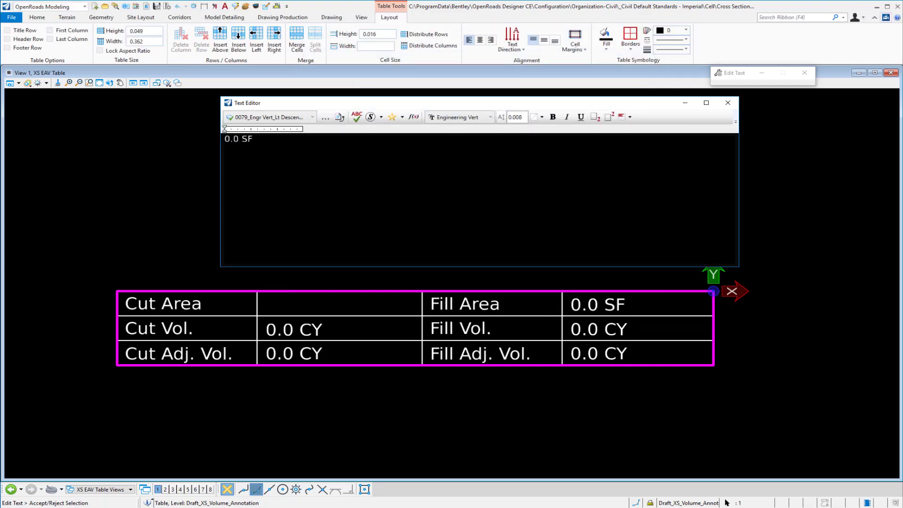
pyautogui.click(302, 298)
pyautogui.click(303, 228)
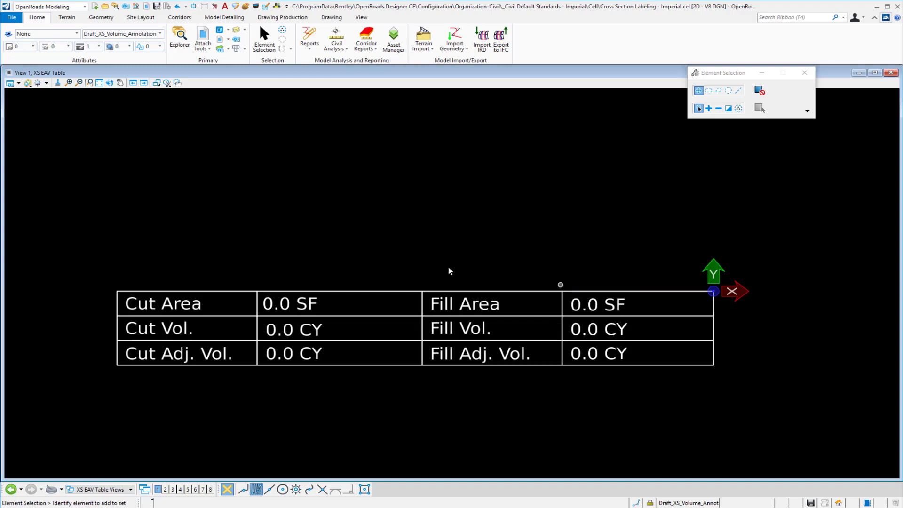
# Open the Features_Annotations_Levels_Elem Temp Imperial standards file.
pyautogui.click(133, 83)
pyautogui.click(113, 7)
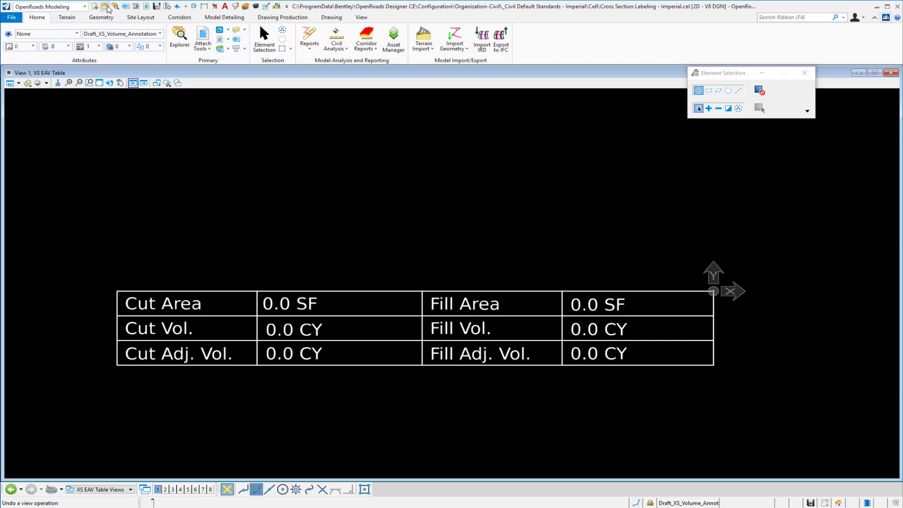
pyautogui.doubleClick(298, 187)
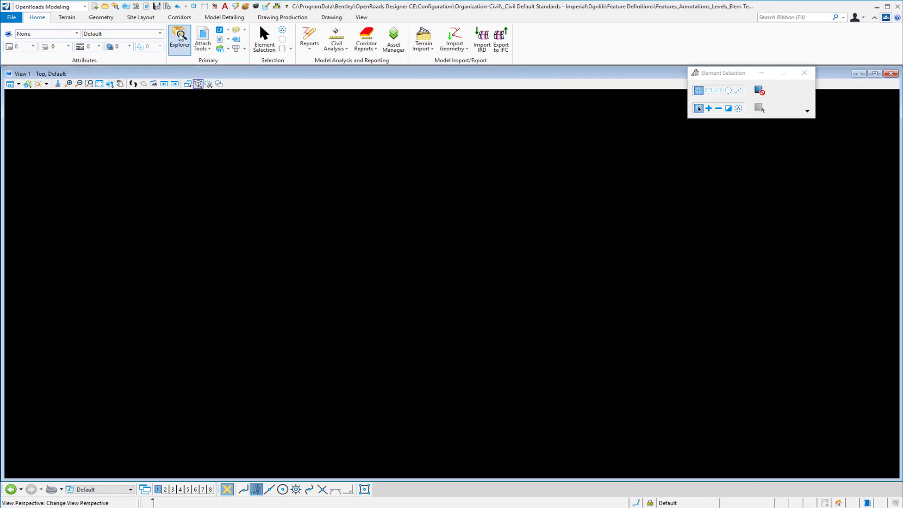
# In OpenRoads Standards, find XS EAV Annotation under Annotation Groups > Cross Section > Drawing and bring up its actions.
pyautogui.click(180, 38)
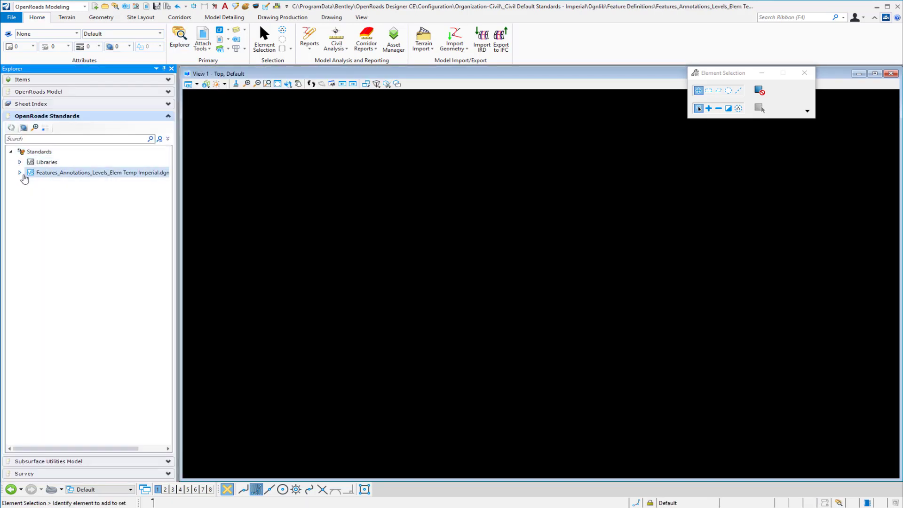
pyautogui.click(20, 173)
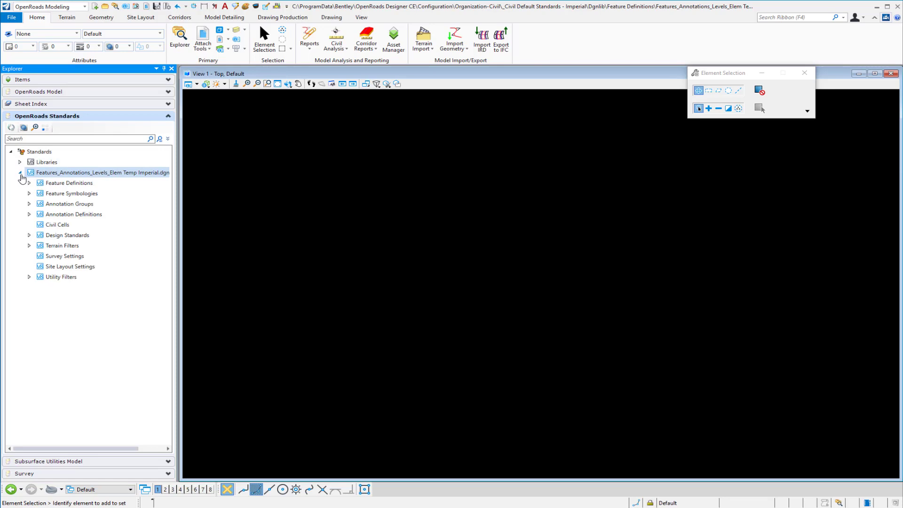
pyautogui.click(29, 204)
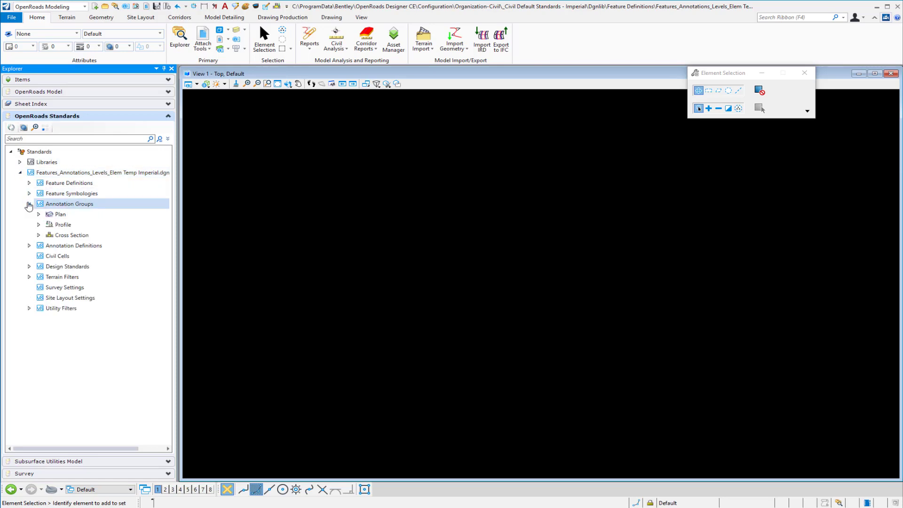
pyautogui.click(39, 235)
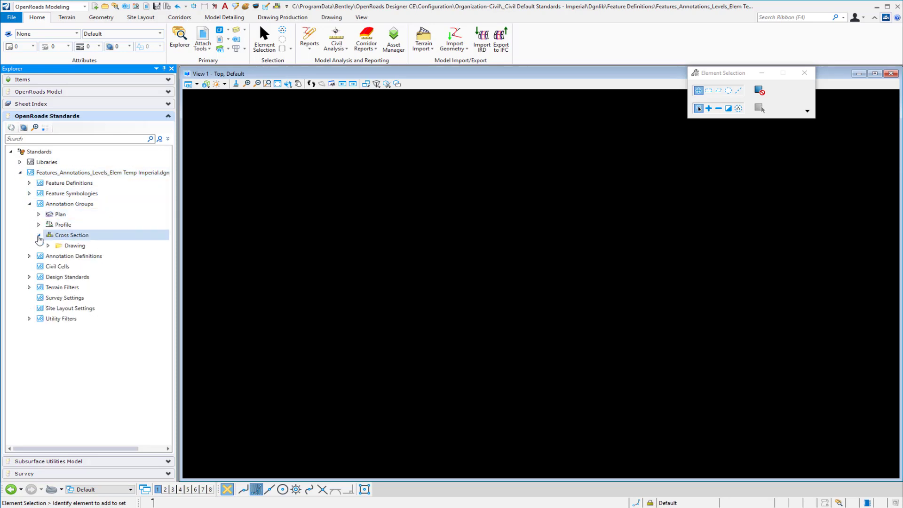
pyautogui.click(48, 246)
pyautogui.click(61, 256)
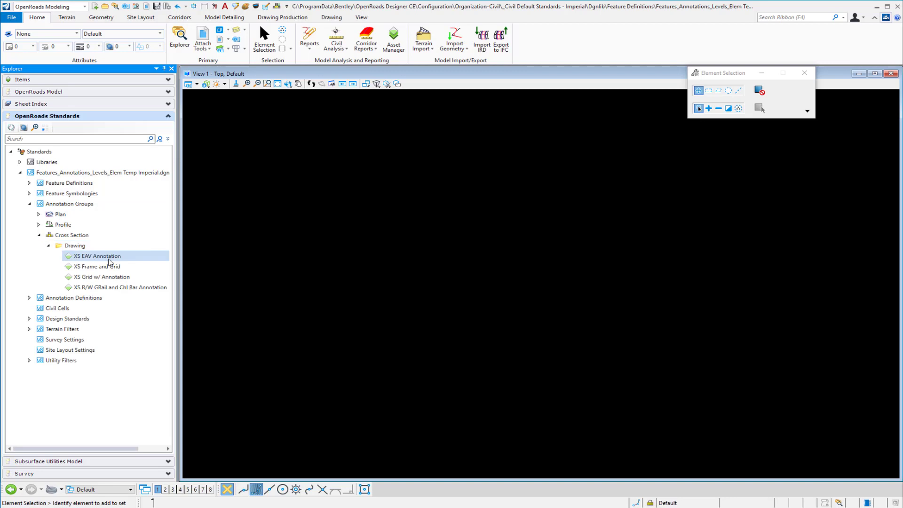
pyautogui.rightClick(125, 258)
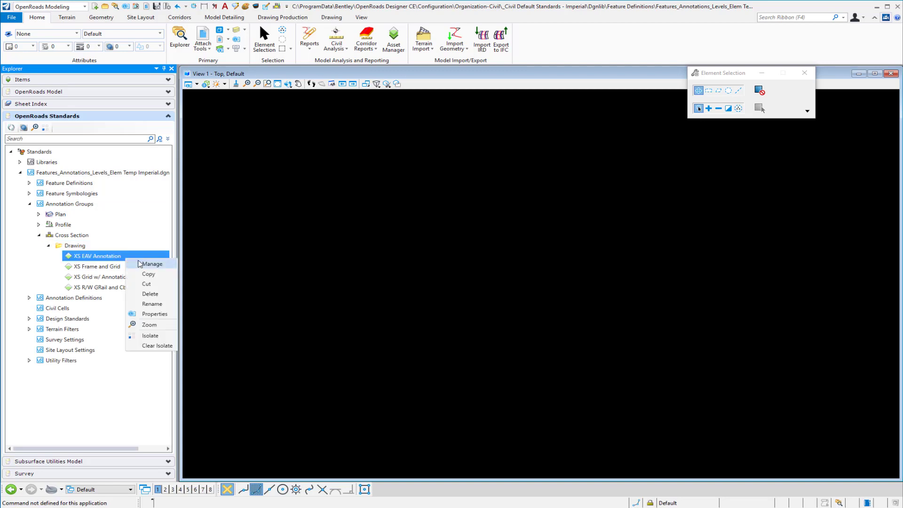
pyautogui.click(166, 264)
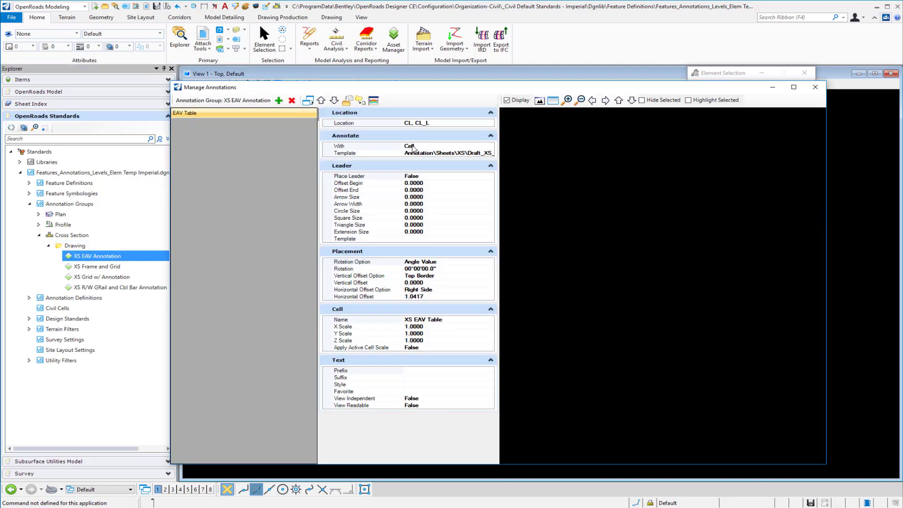
pyautogui.click(492, 124)
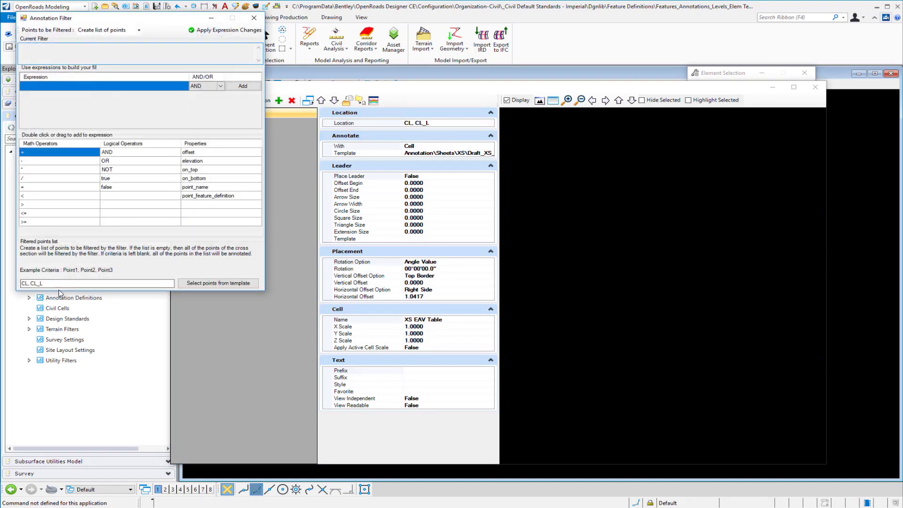
pyautogui.click(254, 18)
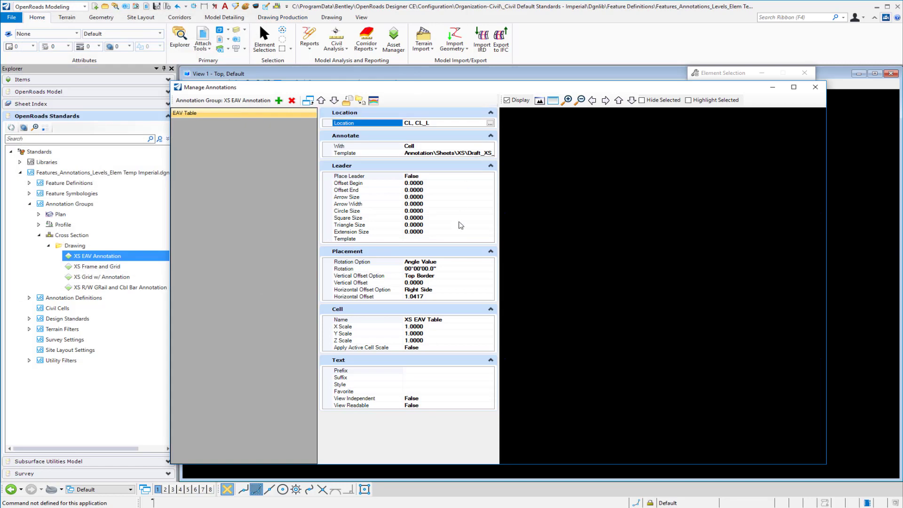
pyautogui.click(437, 277)
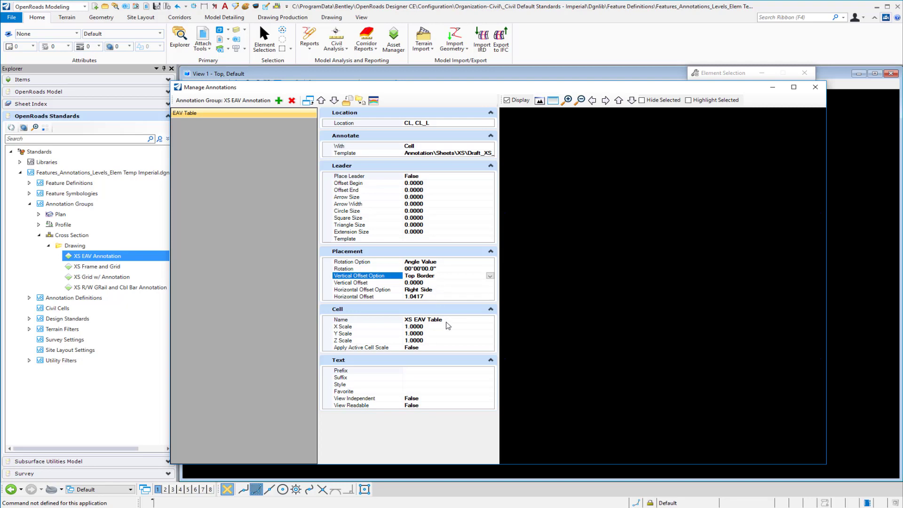
pyautogui.click(449, 321)
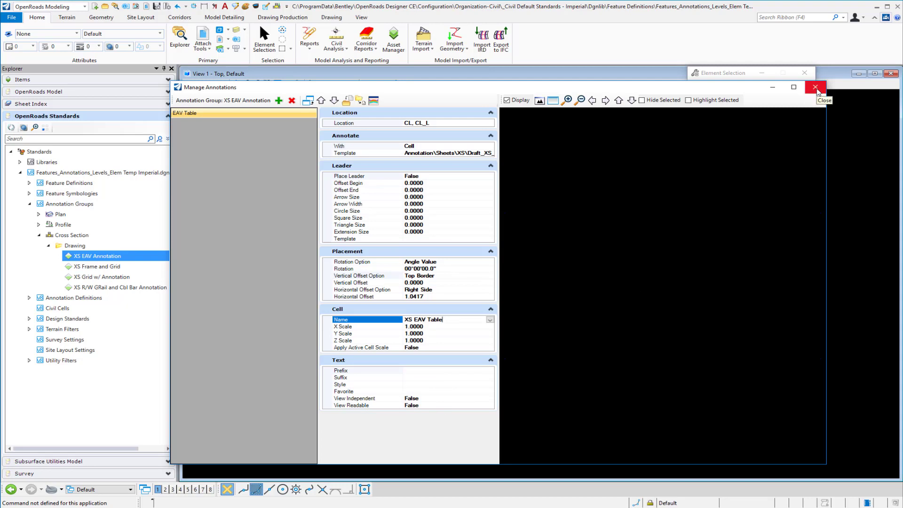
pyautogui.click(816, 88)
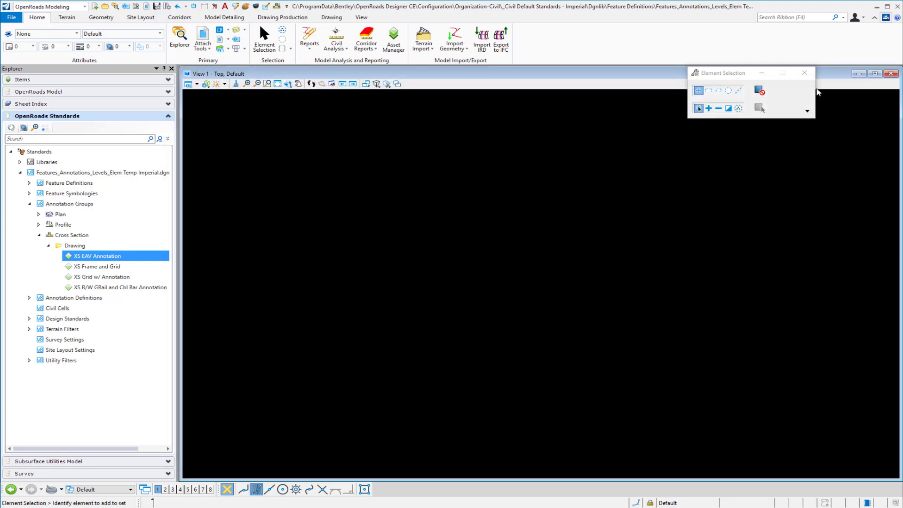